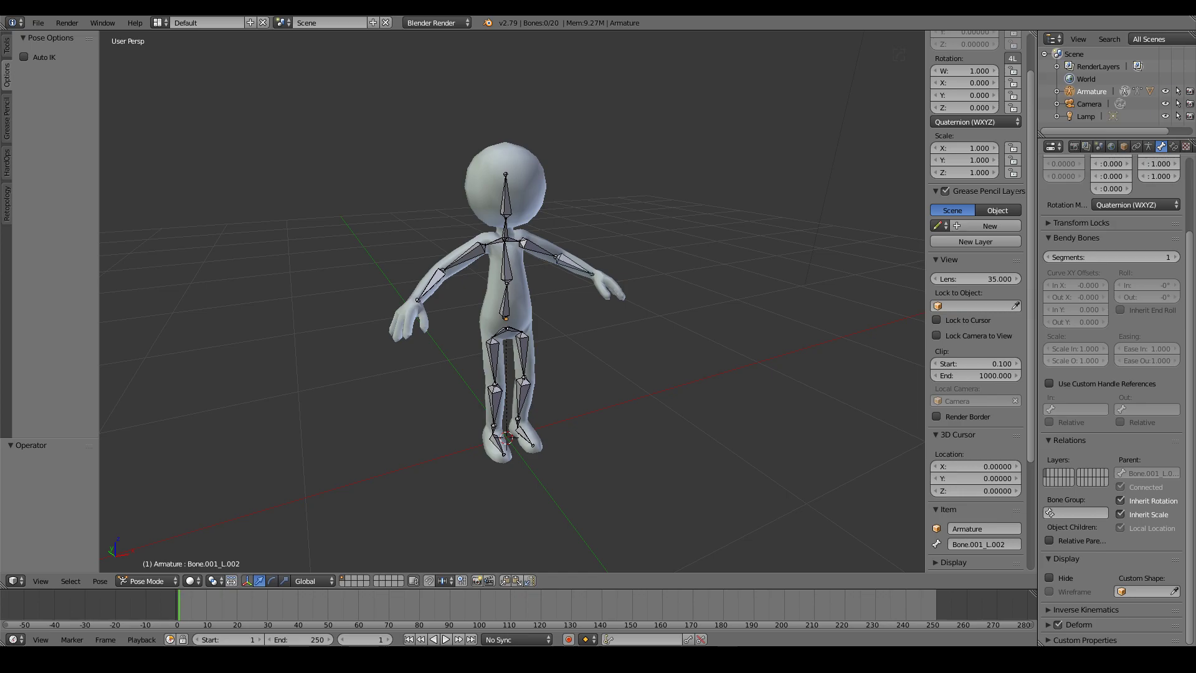
Show the armature's data settings and expand its Pose Library panel.
scroll(1157, 179, "up", 2)
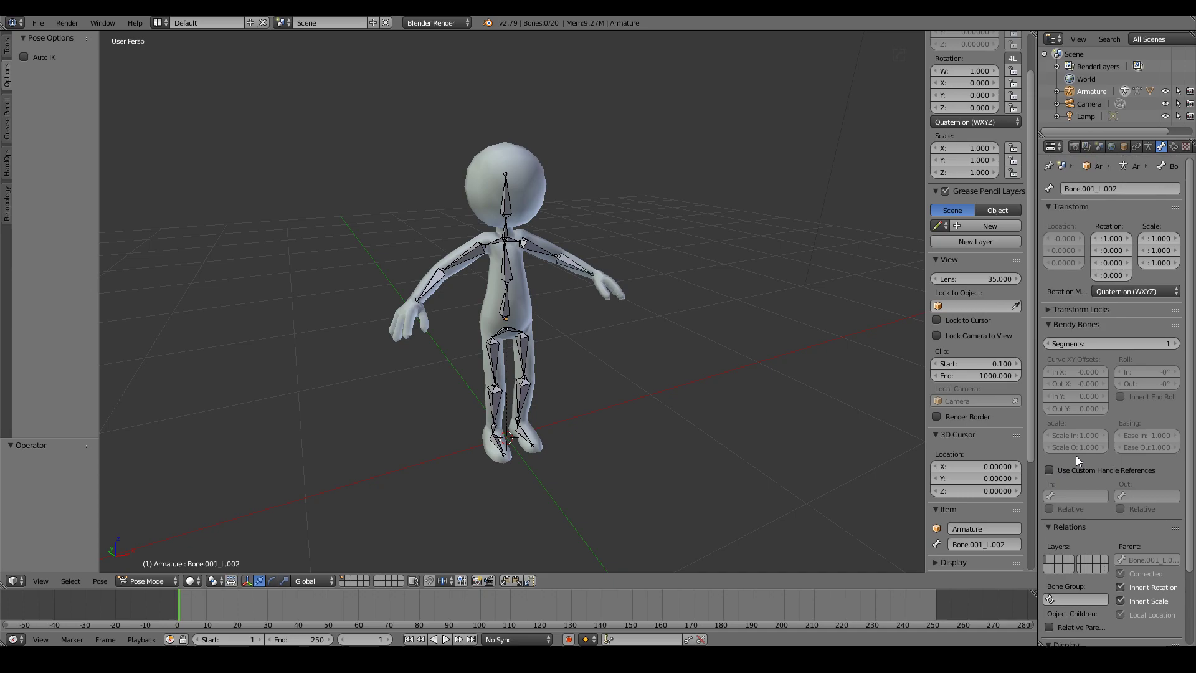
scroll(1156, 180, "down", 2)
left_click(1148, 147)
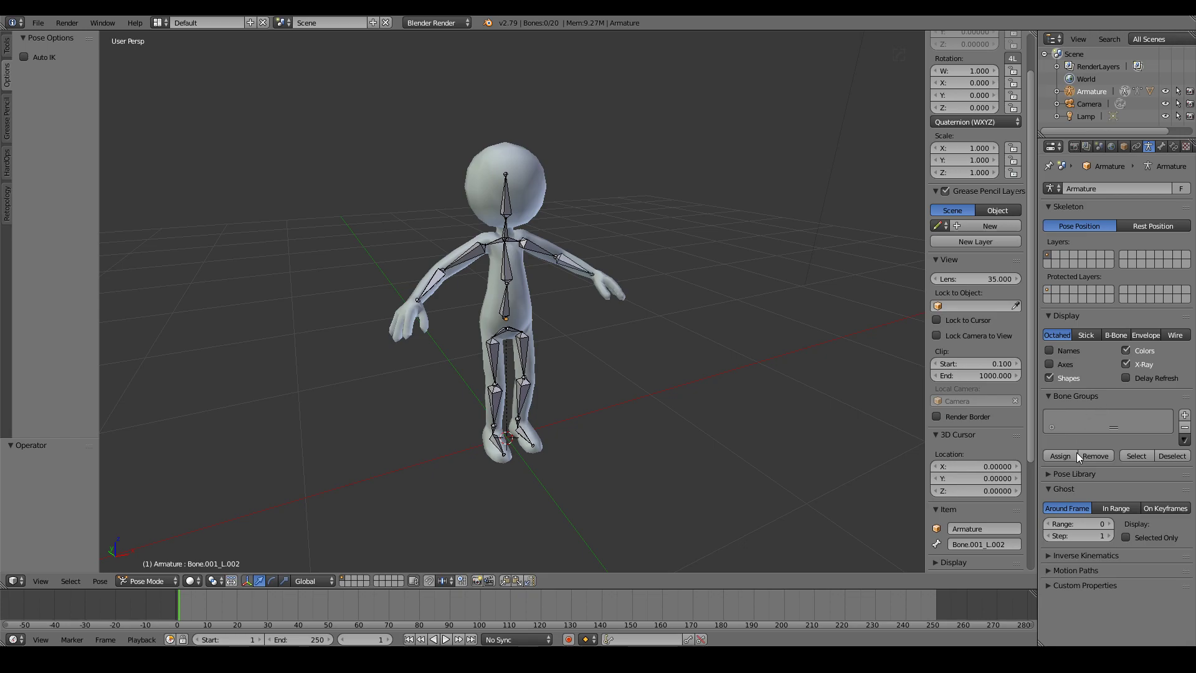
left_click(1053, 474)
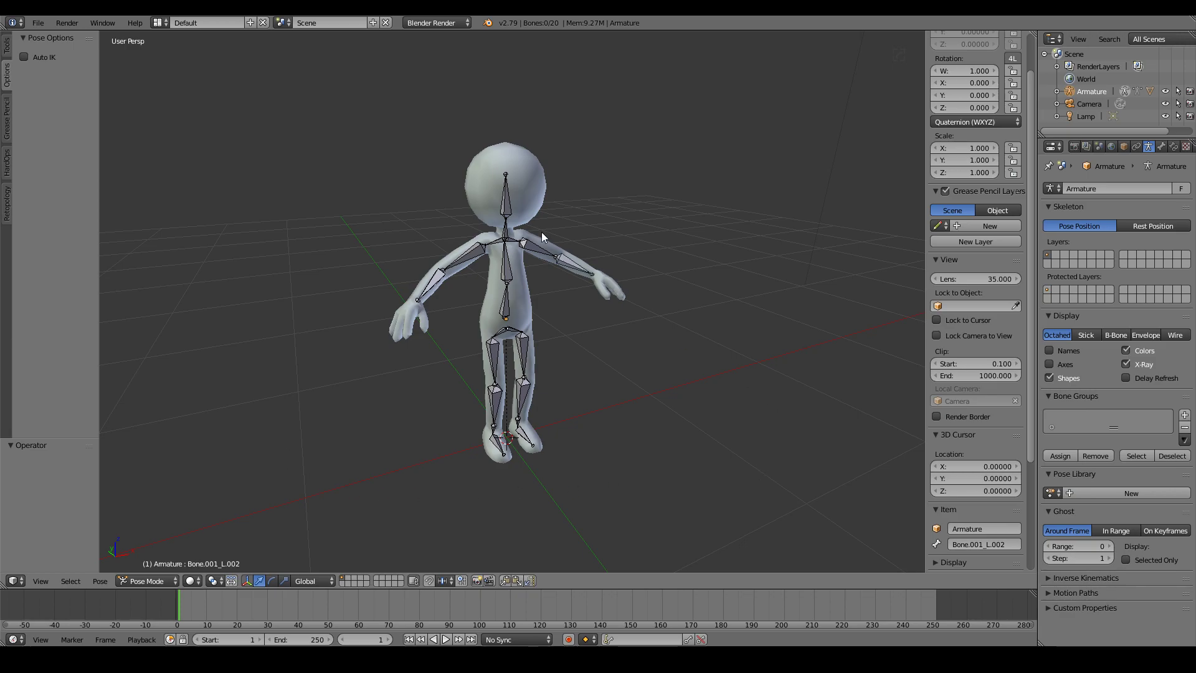
mouse_move(648, 555)
middle_mouse_down()
mouse_move(689, 440)
mouse_move(551, 445)
mouse_move(585, 454)
middle_mouse_up()
Create the PoseLib library and save the current T-pose in it as an entry named TPose.
left_click(1152, 492)
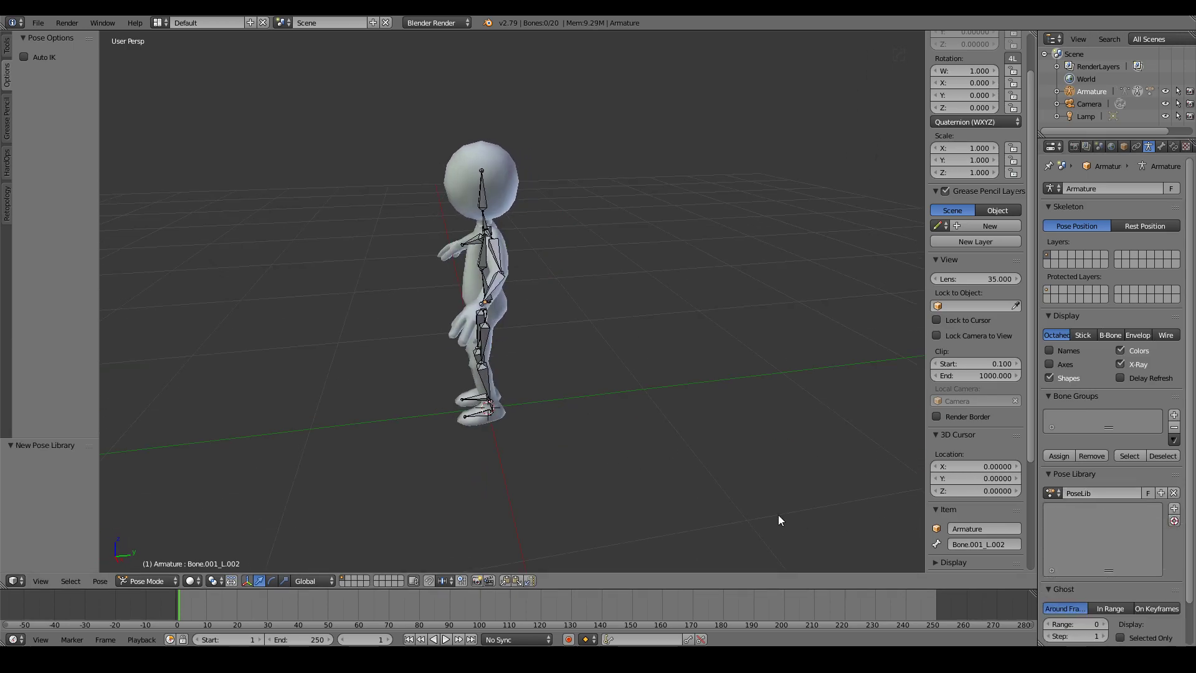
mouse_move(779, 514)
middle_mouse_down()
mouse_move(798, 497)
mouse_move(766, 471)
middle_mouse_up()
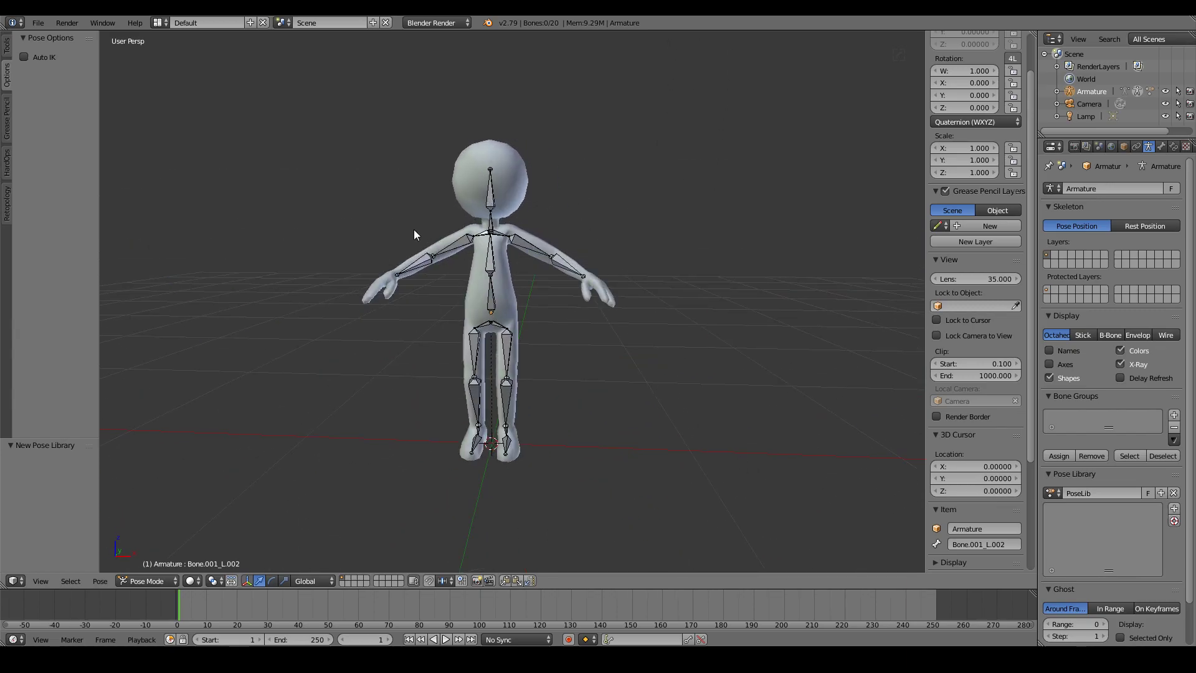
left_click(1175, 510)
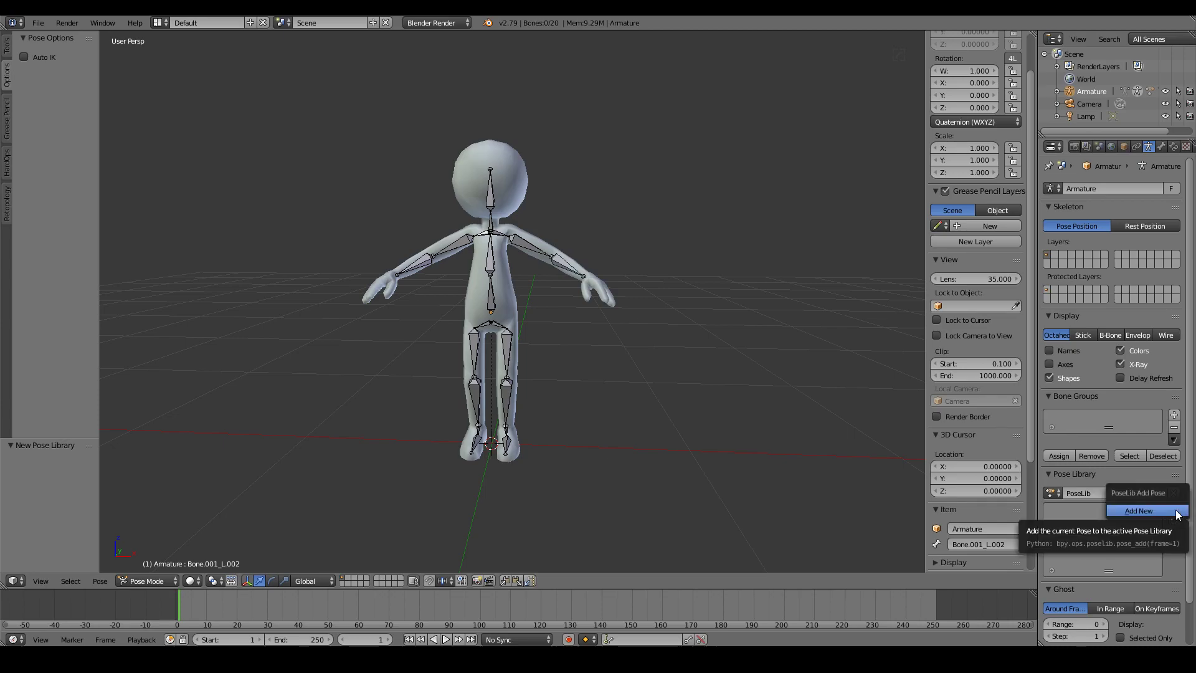
left_click(1139, 511)
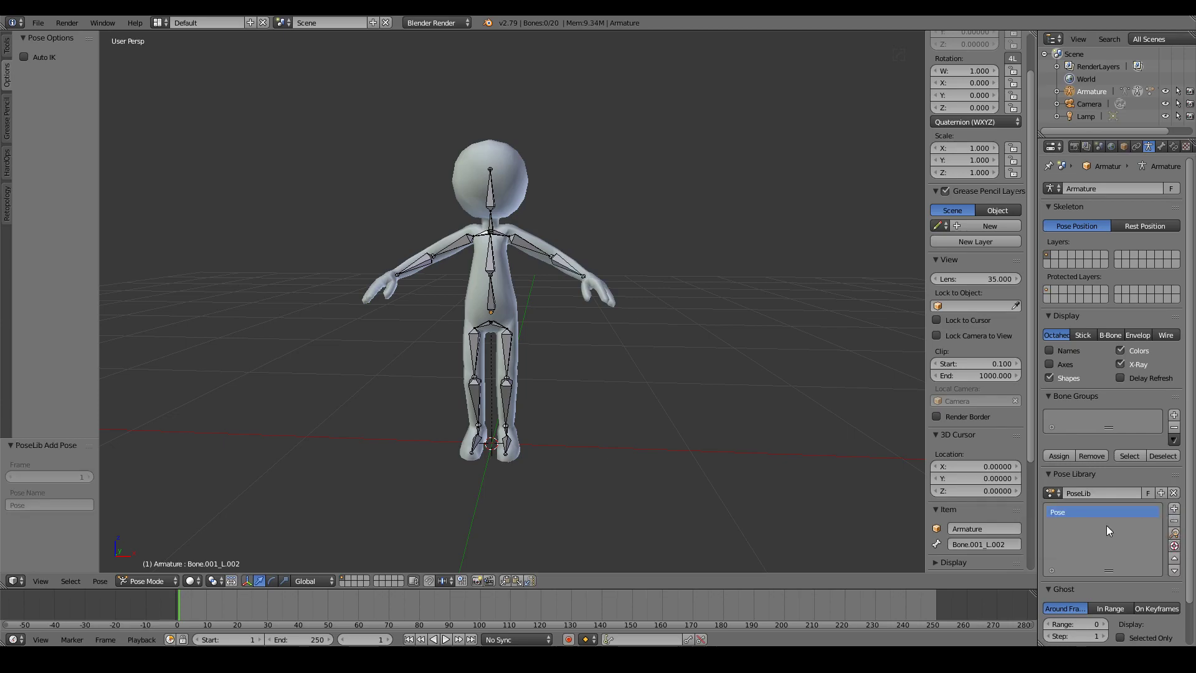
double_click(1058, 512)
type("T")
type("TPose")
Apply the stored pose, then rotate leg bone Bone_L.002 to kick the leg forward.
mouse_move(536, 294)
middle_mouse_down()
mouse_move(663, 300)
mouse_move(795, 281)
mouse_move(665, 295)
mouse_move(466, 196)
middle_mouse_up()
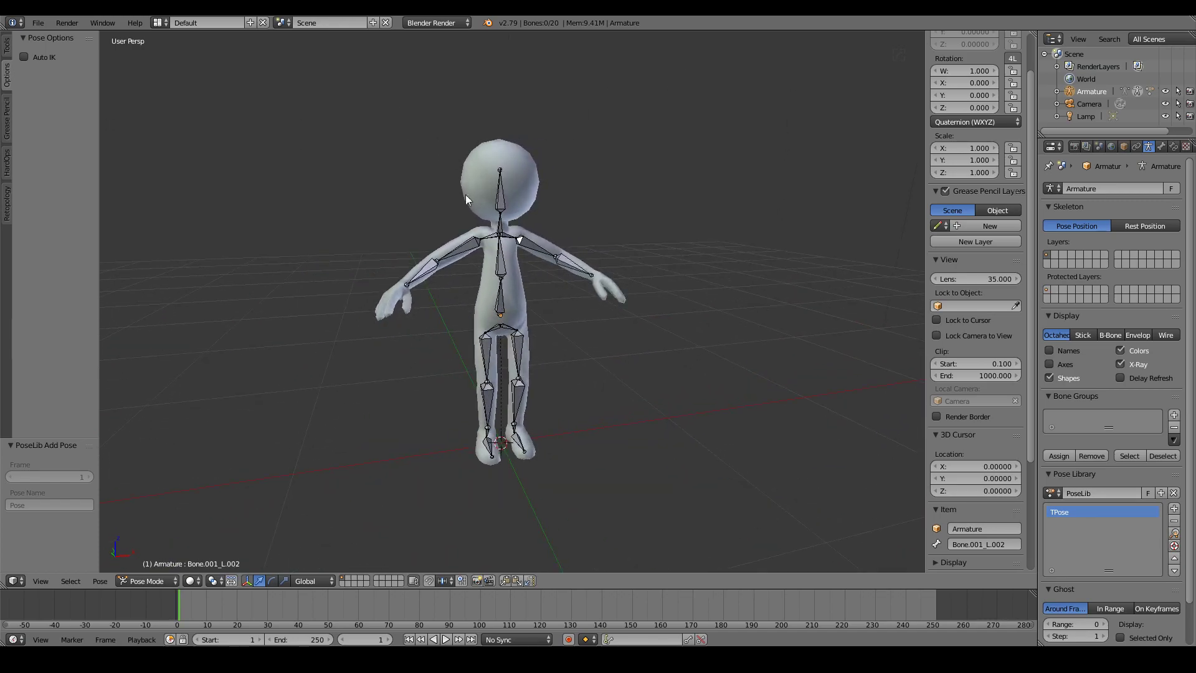
left_click(1175, 533)
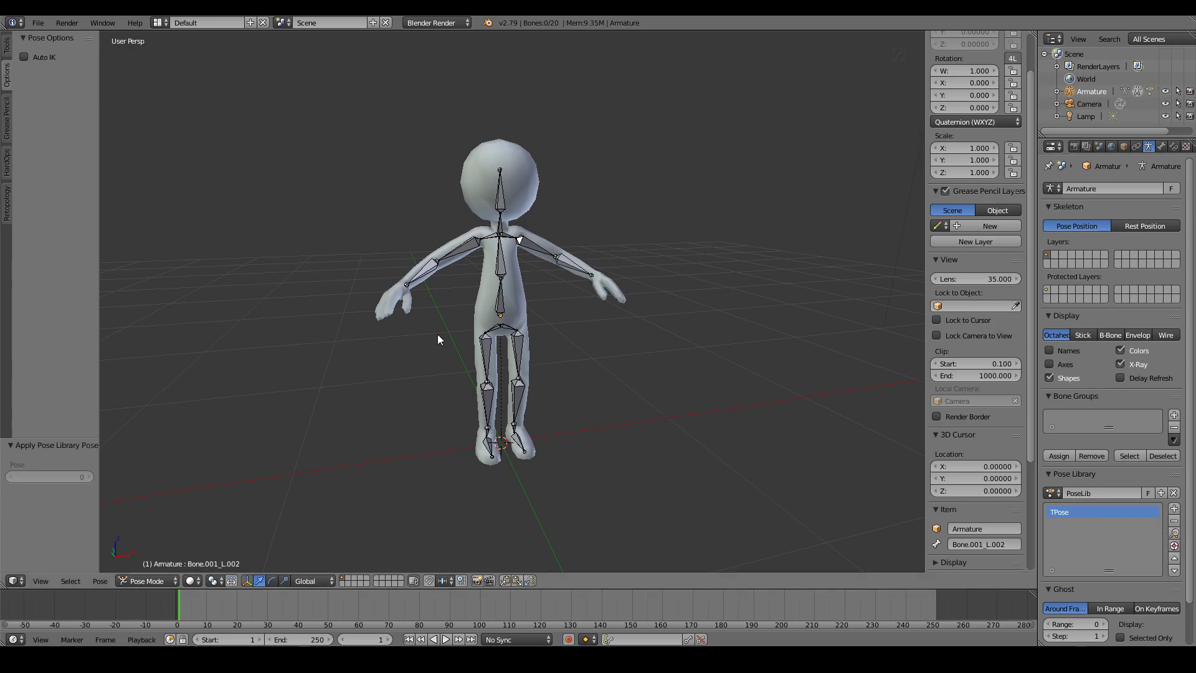
middle_click_drag(722, 328, 691, 351)
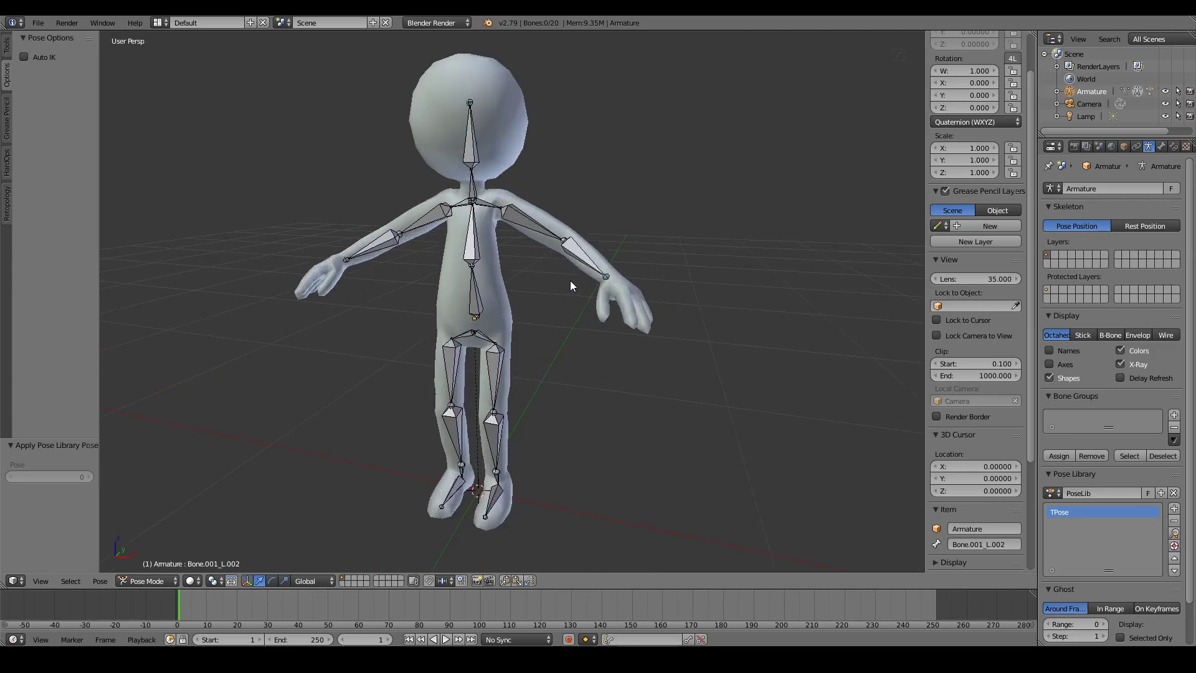
middle_click_drag(499, 260, 483, 395)
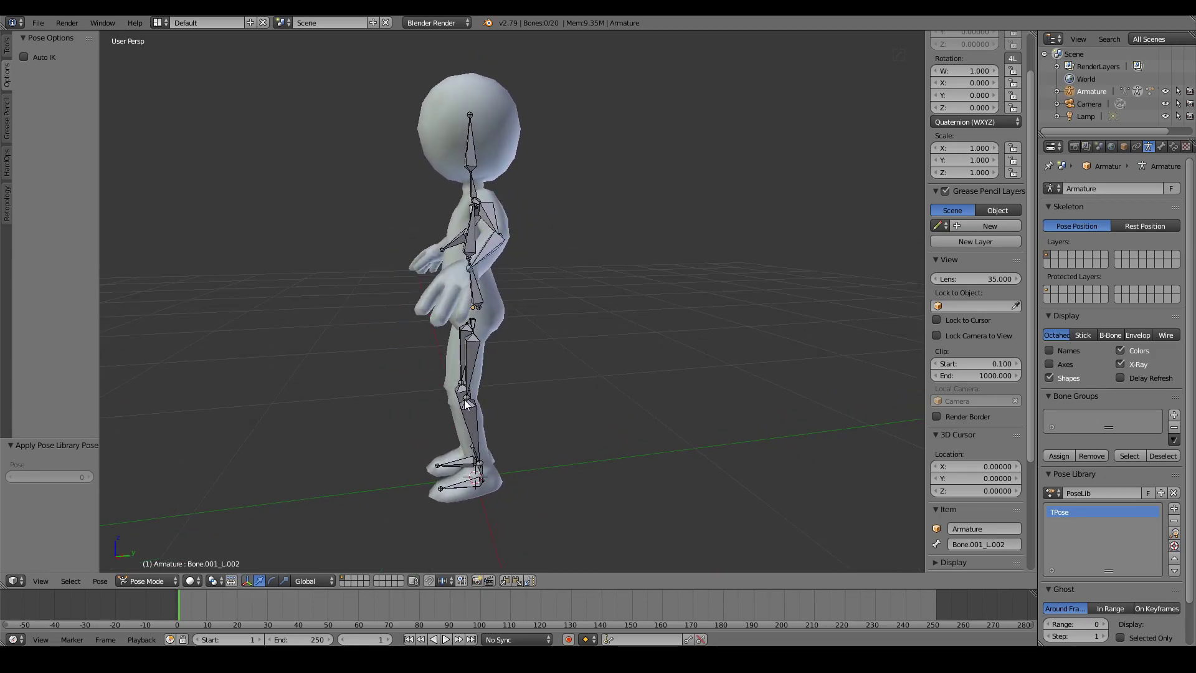
right_click(465, 402)
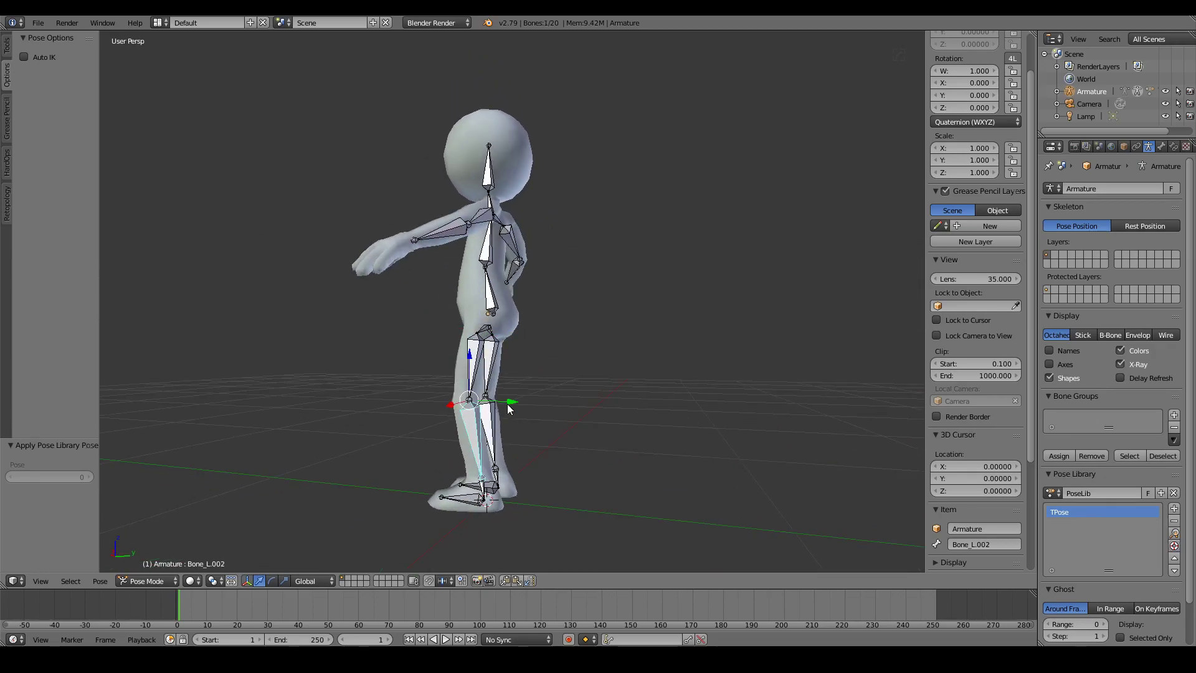
left_click_drag(509, 408, 451, 408)
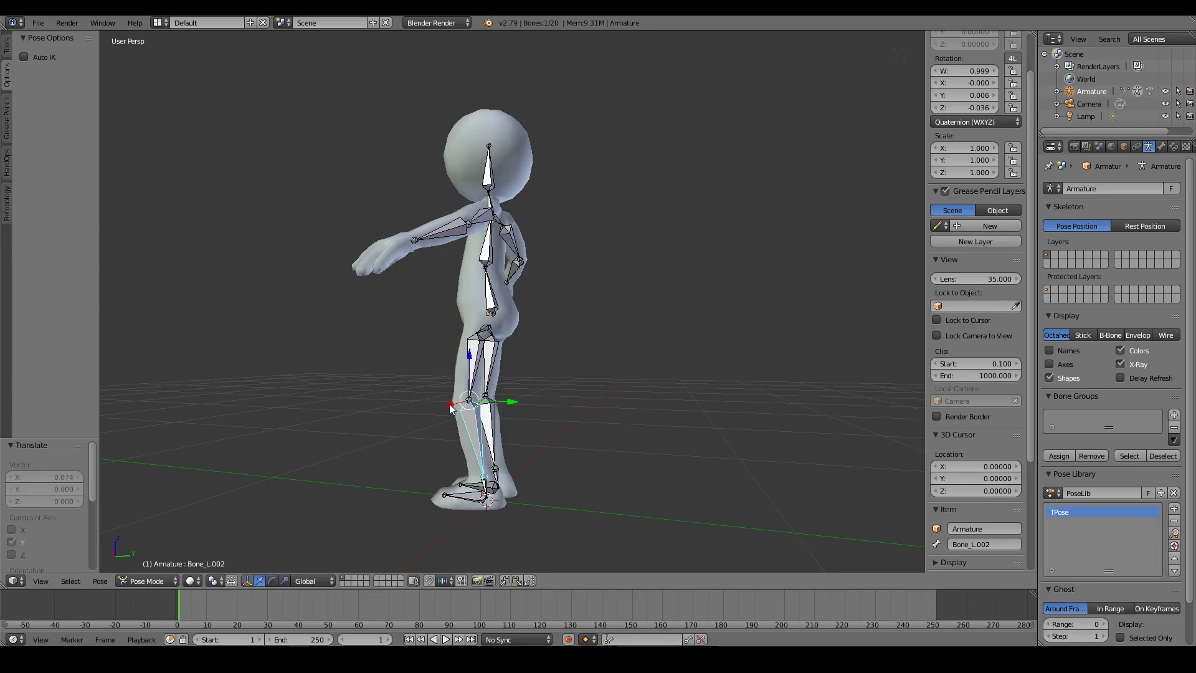
key("r")
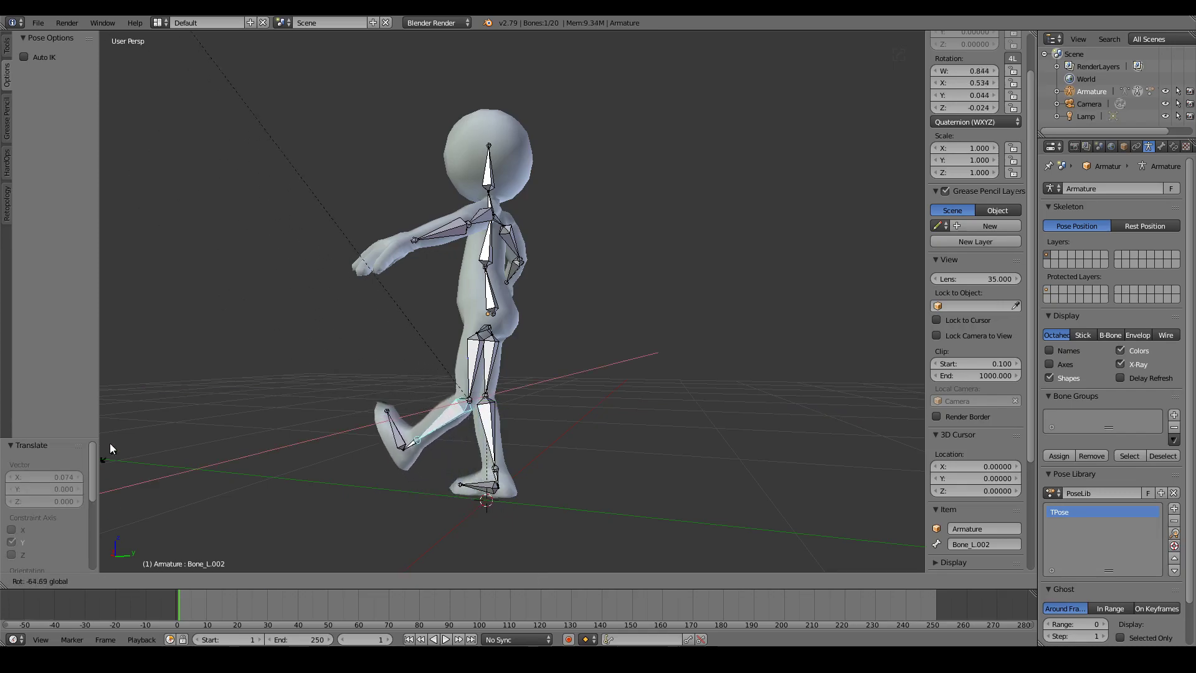
key("Escape")
mouse_move(422, 478)
middle_mouse_down()
mouse_move(555, 470)
mouse_move(525, 471)
mouse_move(568, 434)
middle_mouse_up()
Select forearm bone Bone.001_L.002 and rotate it downward.
middle_click_drag(591, 238, 663, 391)
key("alt+r")
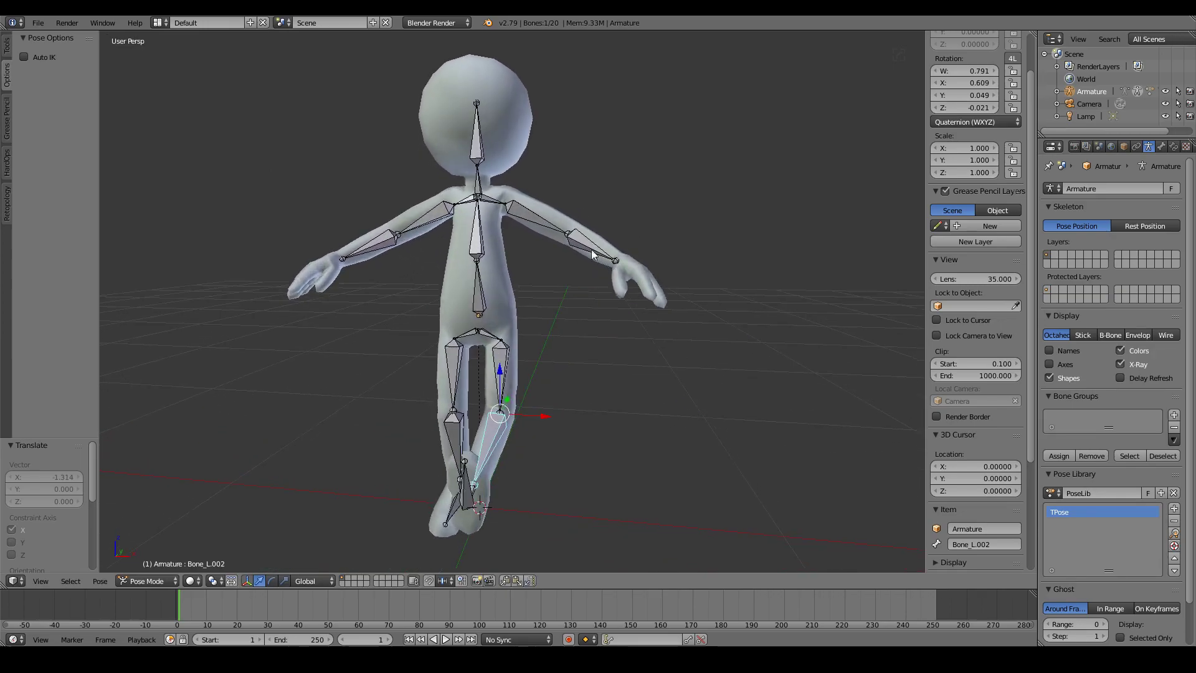
right_click(571, 237)
middle_click_drag(614, 239, 526, 350)
key("ctrl+z")
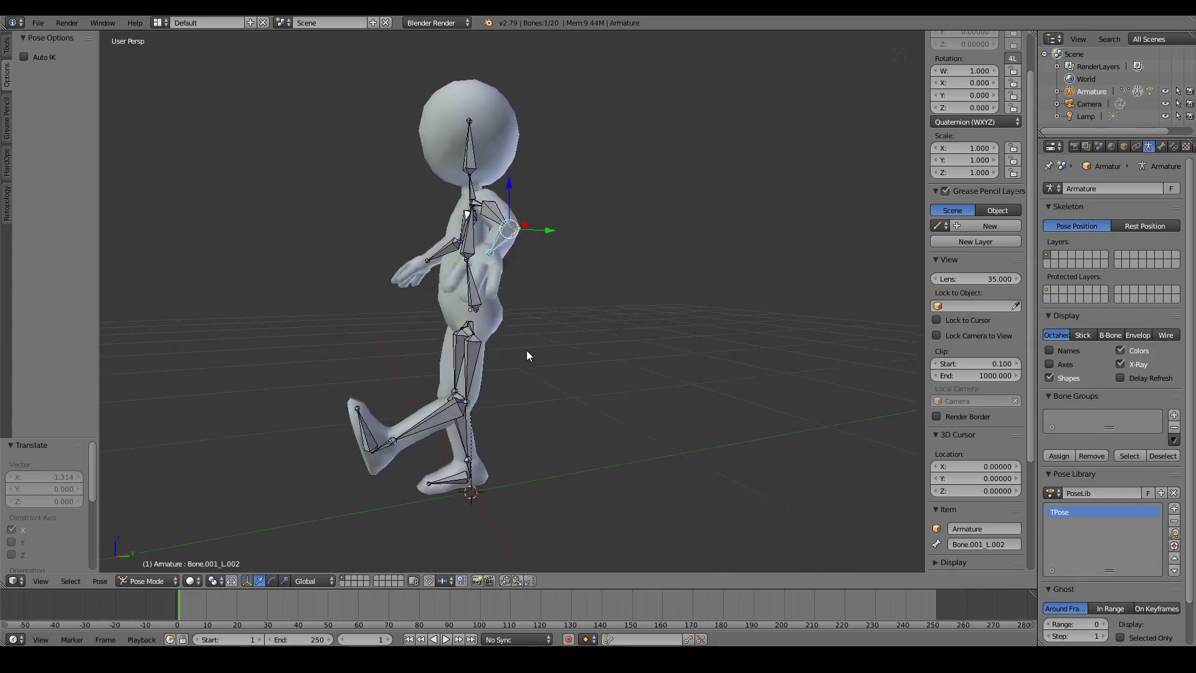
key("r")
left_click(526, 276)
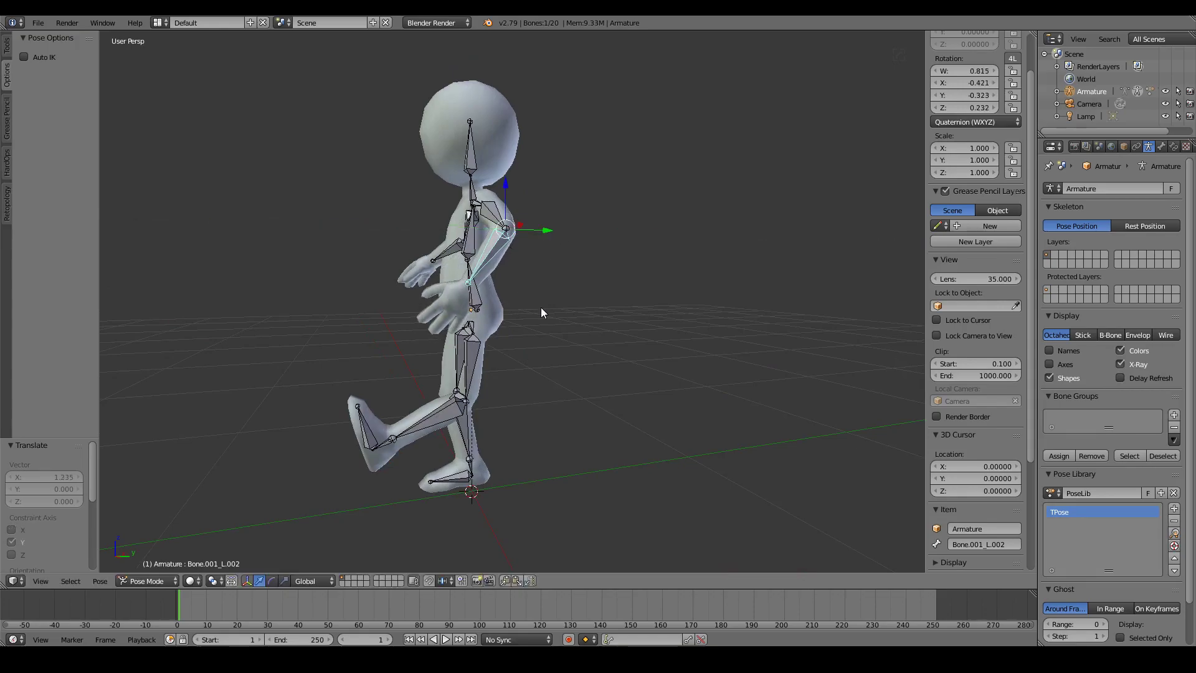
mouse_move(540, 307)
middle_mouse_down()
mouse_move(710, 374)
mouse_move(630, 377)
mouse_move(702, 382)
middle_mouse_up()
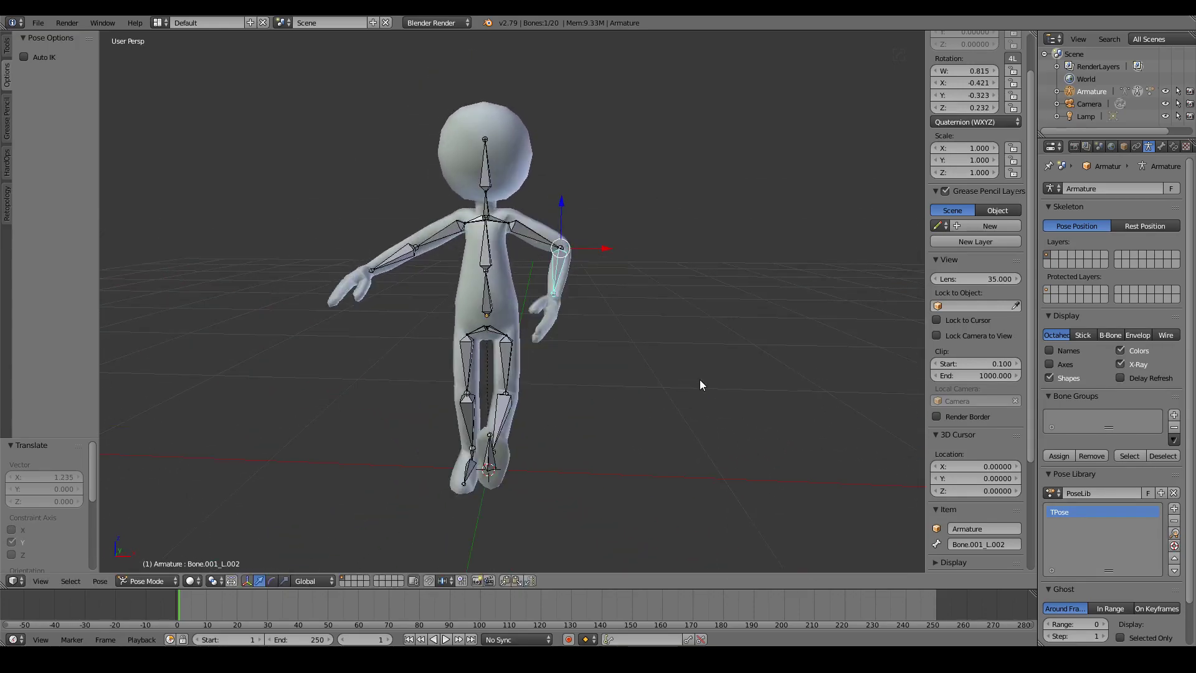
Add the current leg-and-arm pose to PoseLib as a new entry named BratPicior.
left_click(1175, 509)
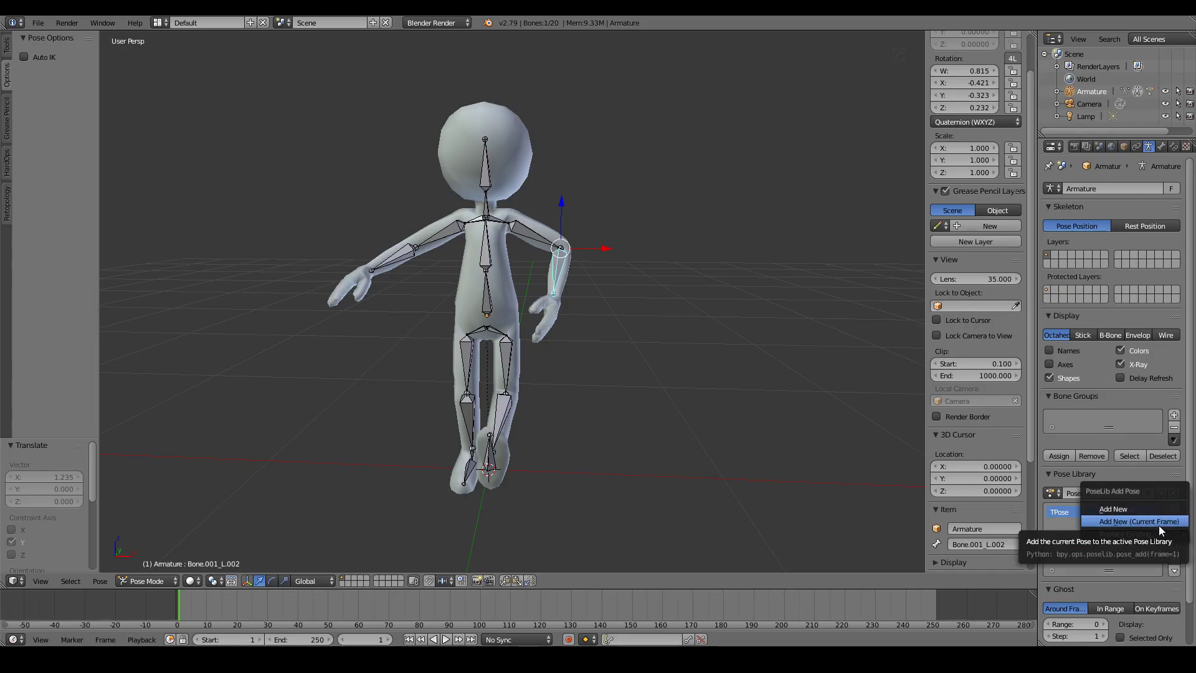
left_click(1055, 515)
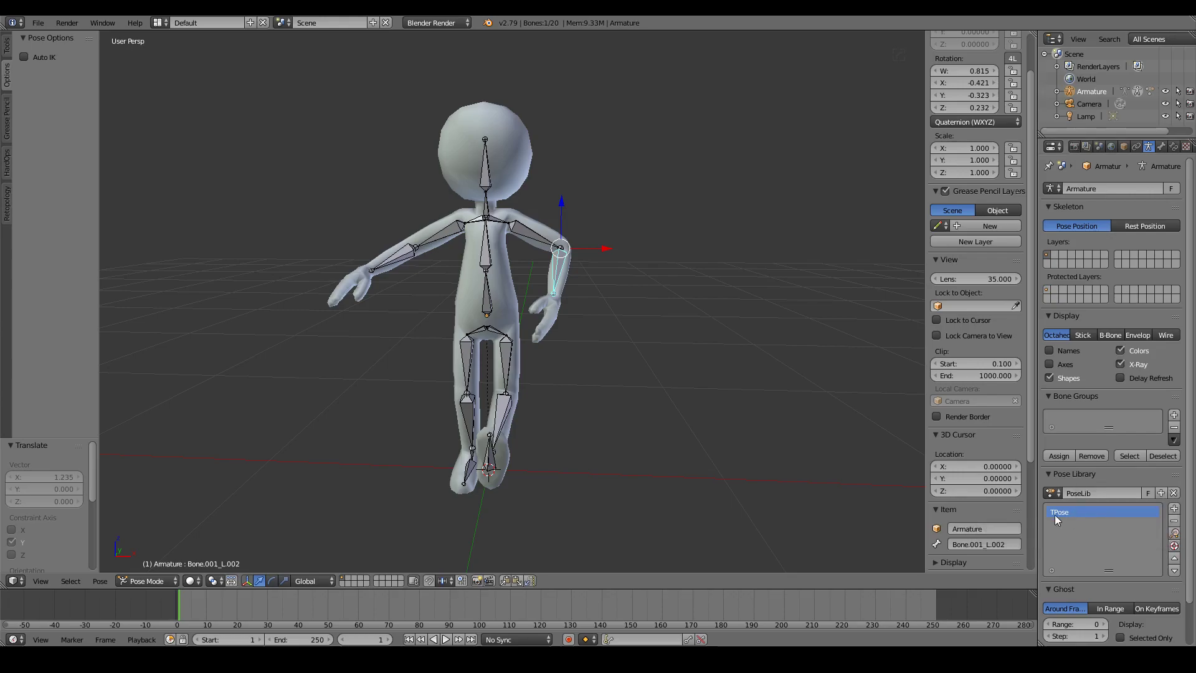
left_click(1175, 510)
left_click(1110, 511)
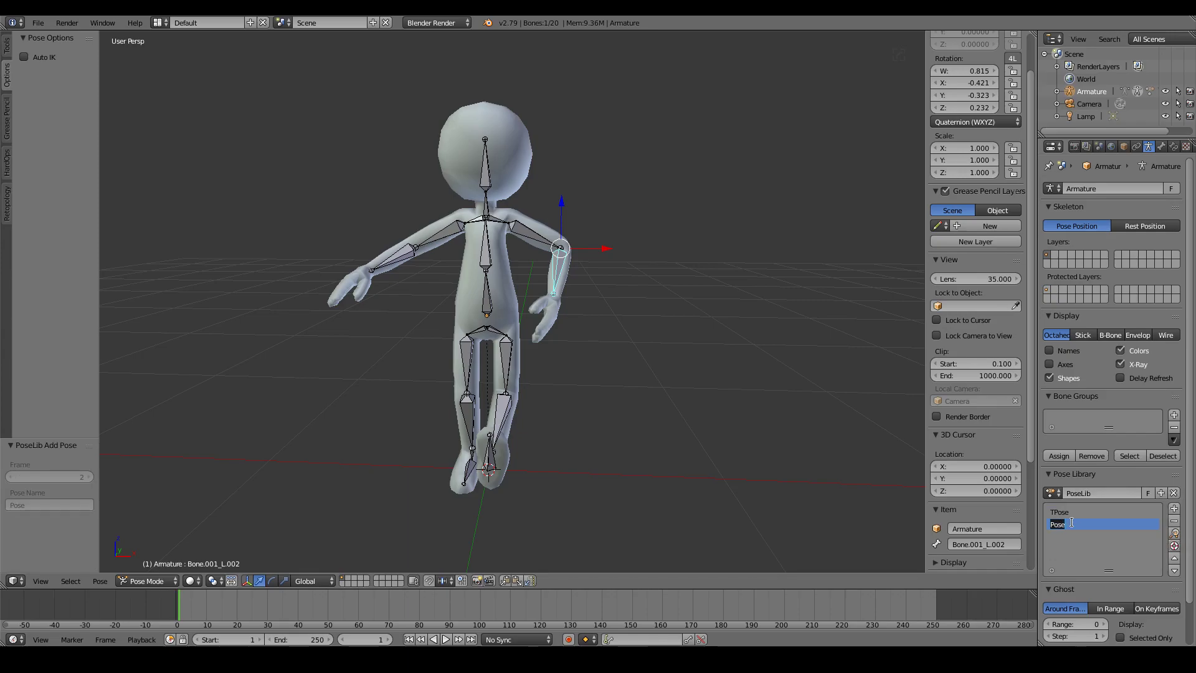
type("BratPicior")
Switch the character between the TPose and BratPicior entries, ending on TPose.
left_click(1174, 545)
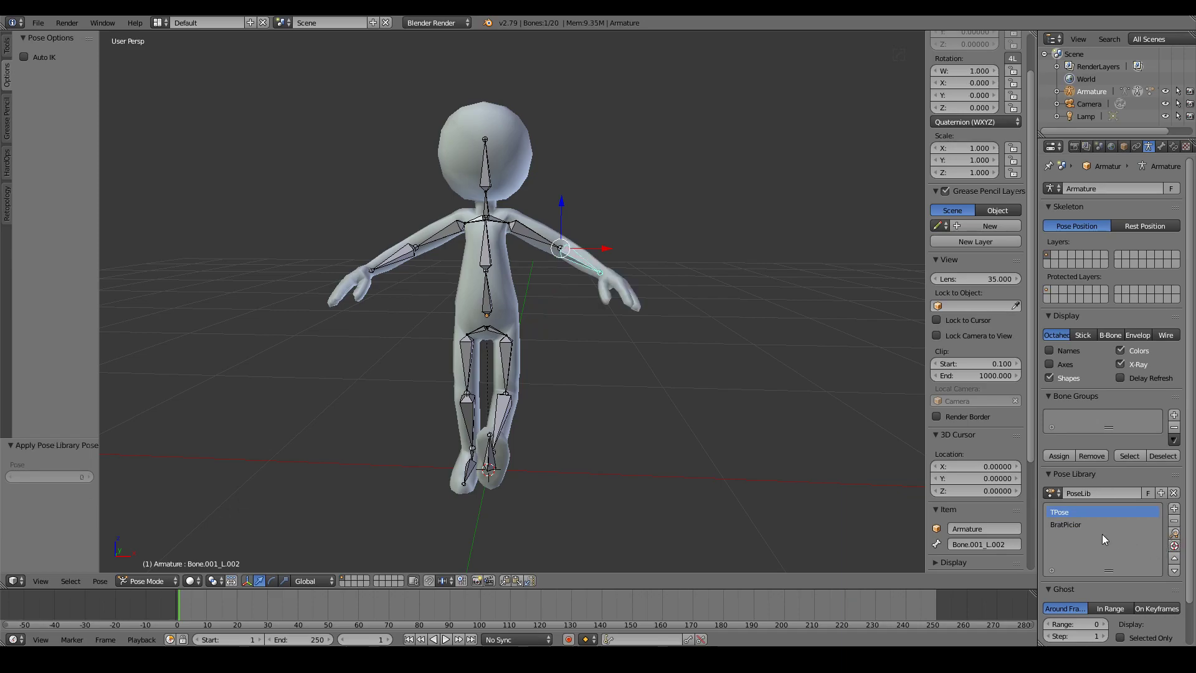
key("ctrl+shift+l")
mouse_move(929, 504)
middle_mouse_down()
mouse_move(755, 474)
mouse_move(861, 482)
mouse_move(648, 456)
mouse_move(1038, 503)
middle_mouse_up()
left_click(1175, 545)
left_click(1062, 512)
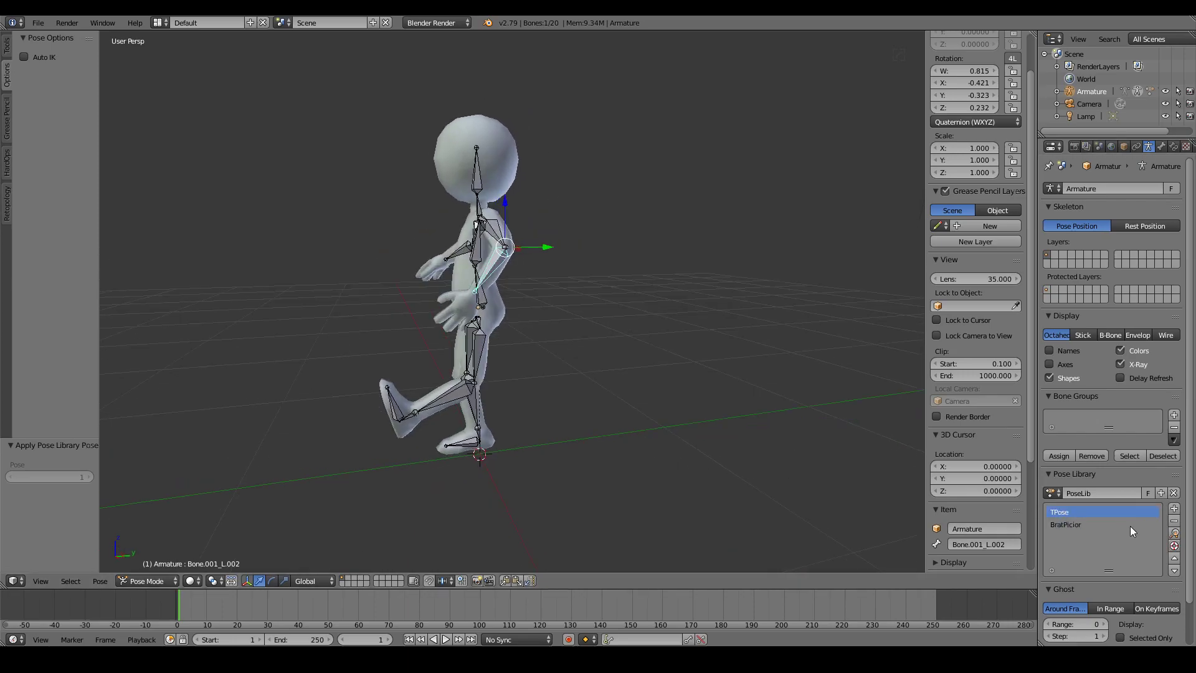
left_click(1174, 545)
mouse_move(770, 508)
middle_mouse_down()
mouse_move(649, 502)
mouse_move(890, 515)
mouse_move(906, 441)
mouse_move(672, 483)
mouse_move(486, 394)
mouse_move(686, 480)
middle_mouse_up()
Select leg bone Bone_L.002 and compare the BratPicior and TPose entries from several angles.
right_click(486, 394)
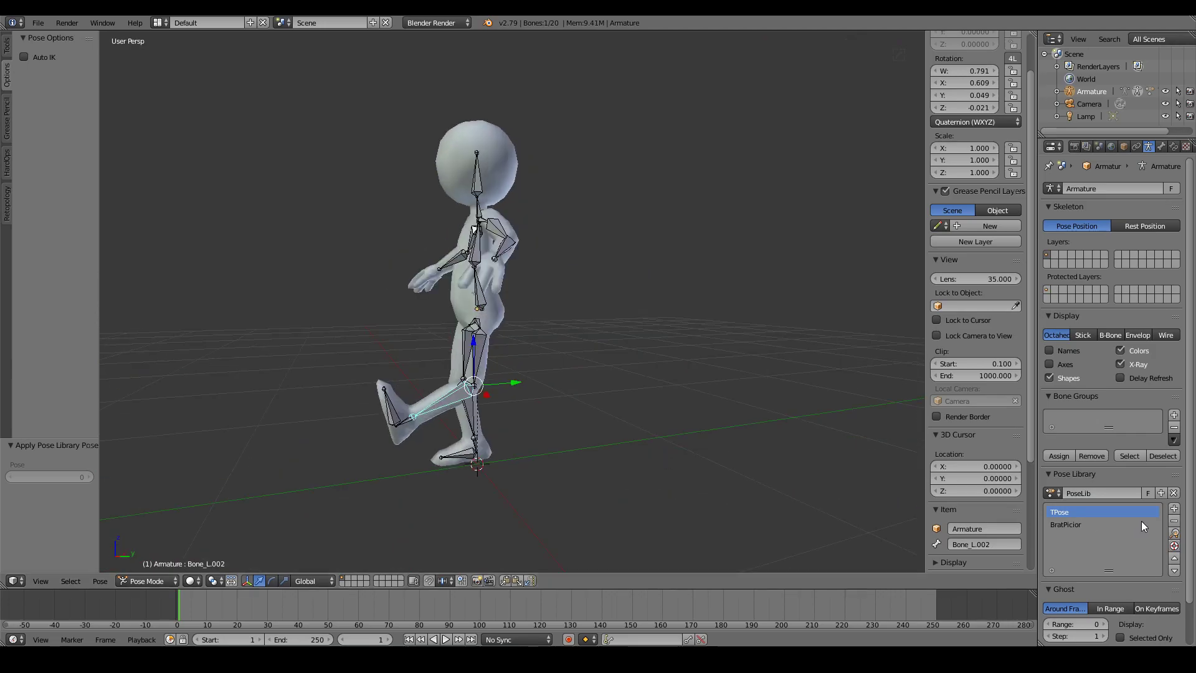
mouse_move(722, 528)
middle_mouse_down()
mouse_move(662, 499)
mouse_move(854, 483)
mouse_move(779, 473)
mouse_move(903, 499)
middle_mouse_up()
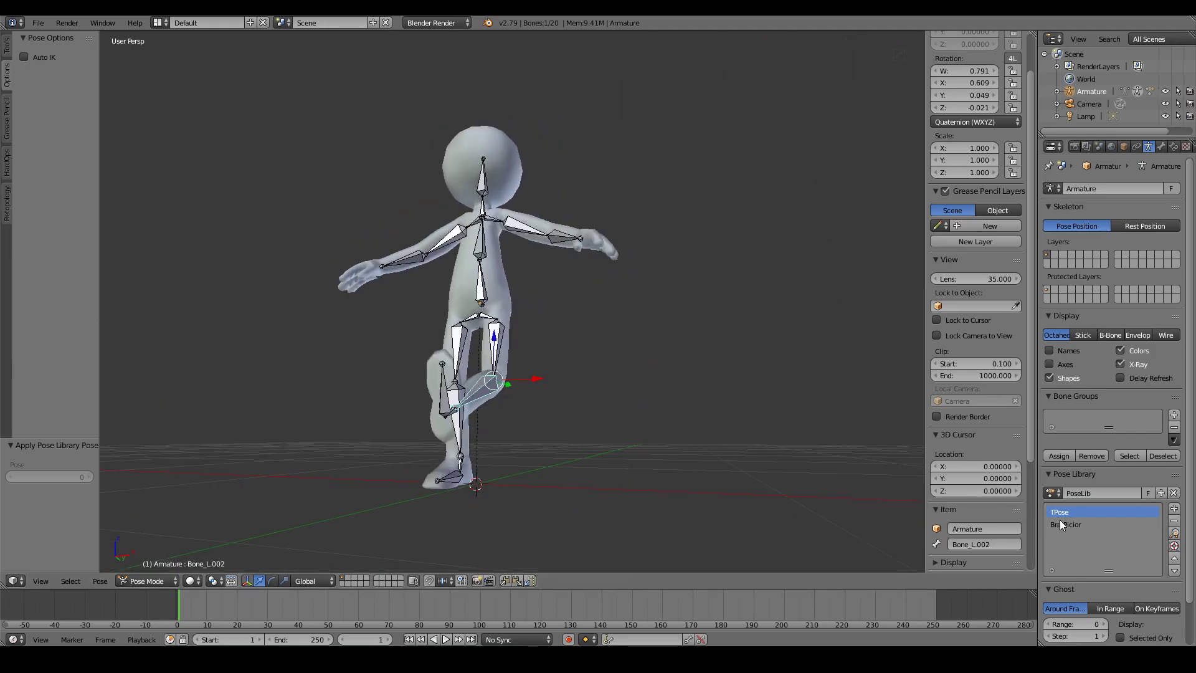
left_click(1093, 525)
mouse_move(897, 479)
middle_mouse_down()
mouse_move(700, 440)
mouse_move(848, 416)
mouse_move(755, 441)
middle_mouse_up()
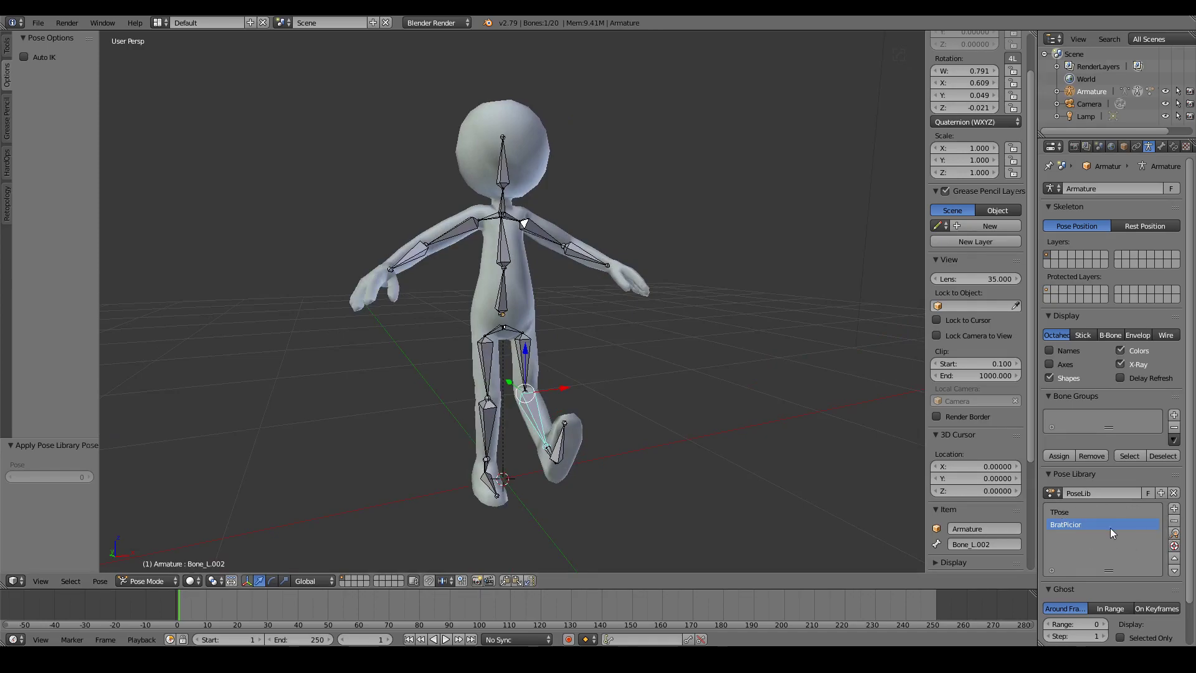
left_click(1072, 517)
mouse_move(617, 468)
middle_mouse_down()
mouse_move(678, 465)
mouse_move(748, 374)
middle_mouse_up()
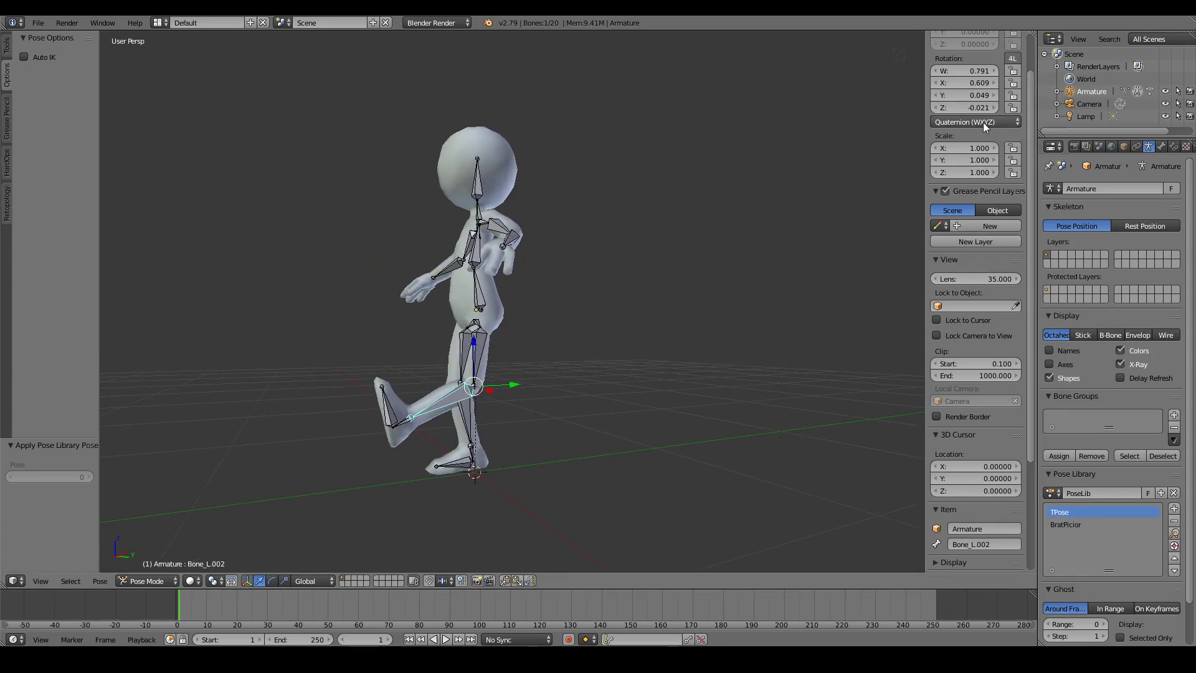
mouse_move(708, 309)
middle_mouse_down()
mouse_move(668, 390)
mouse_move(623, 285)
middle_mouse_up()
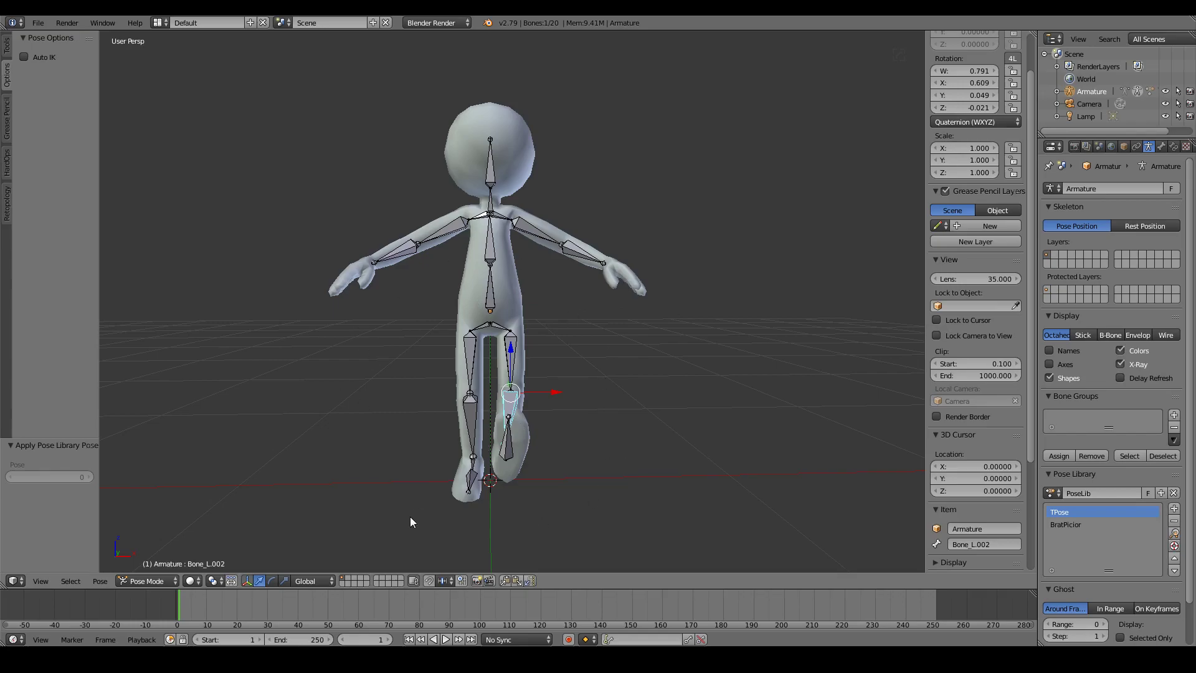
mouse_move(667, 452)
middle_mouse_down()
mouse_move(679, 451)
mouse_move(727, 322)
middle_mouse_up()
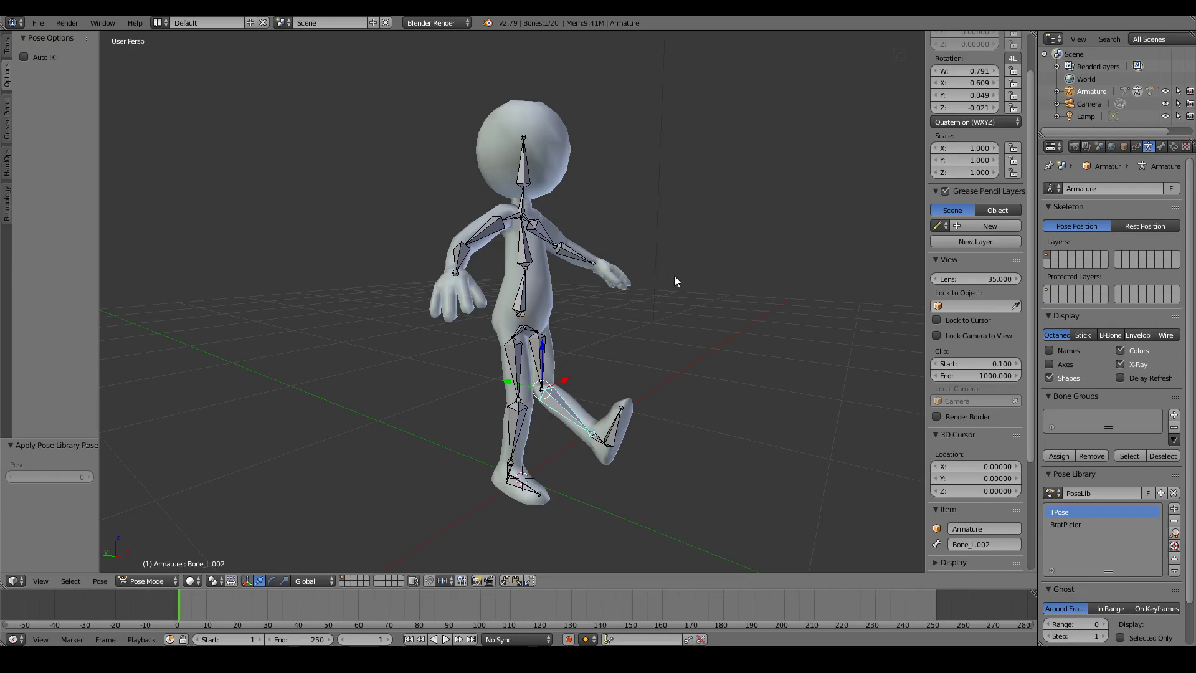
mouse_move(733, 413)
middle_mouse_down()
mouse_move(568, 419)
mouse_move(902, 187)
middle_mouse_up()
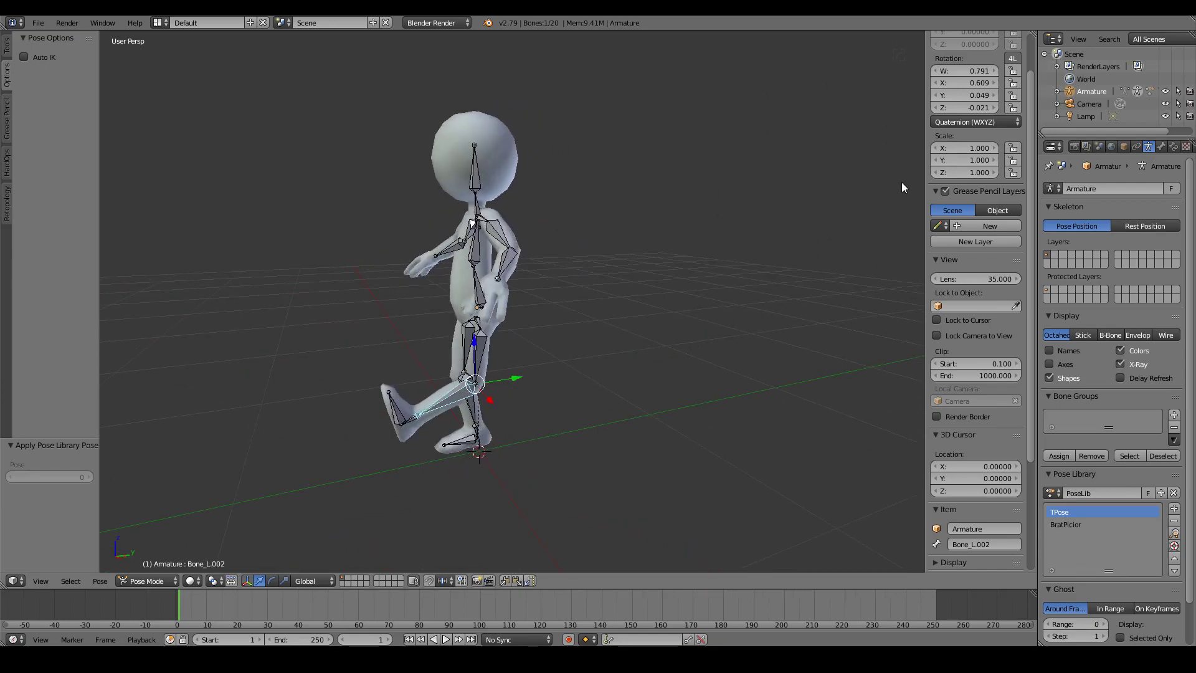
Reset the leg bone's quaternion rotation to W 1, X 0, Y 0, Z 0 and view from the front.
scroll(965, 168, "up", 2)
left_click(975, 157)
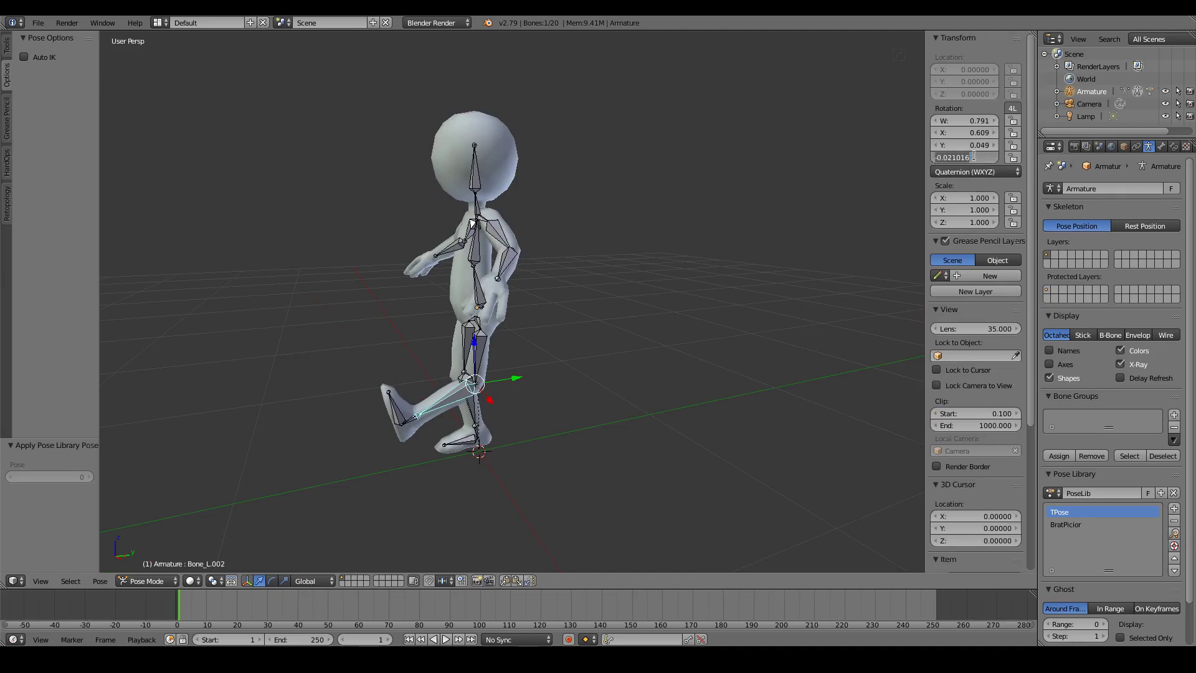
type("0")
key("Return")
scroll(988, 142, "up", 1, "ctrl")
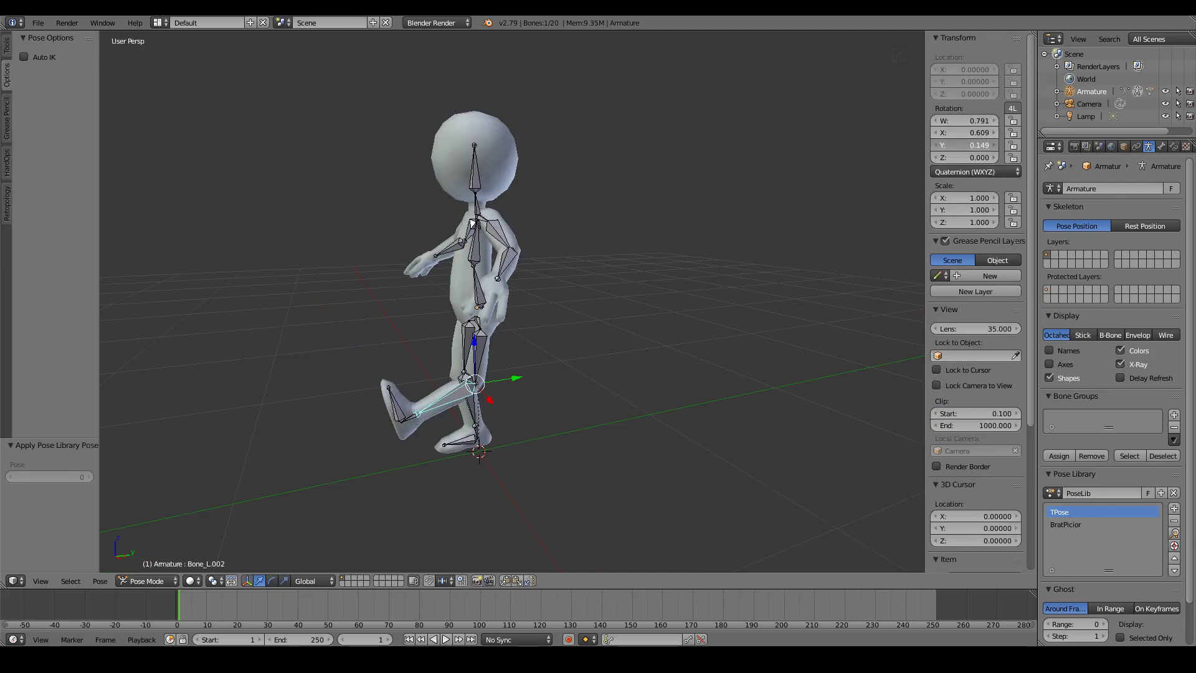
key("BackSpace")
scroll(985, 133, "up", 1, "ctrl")
left_click(985, 133)
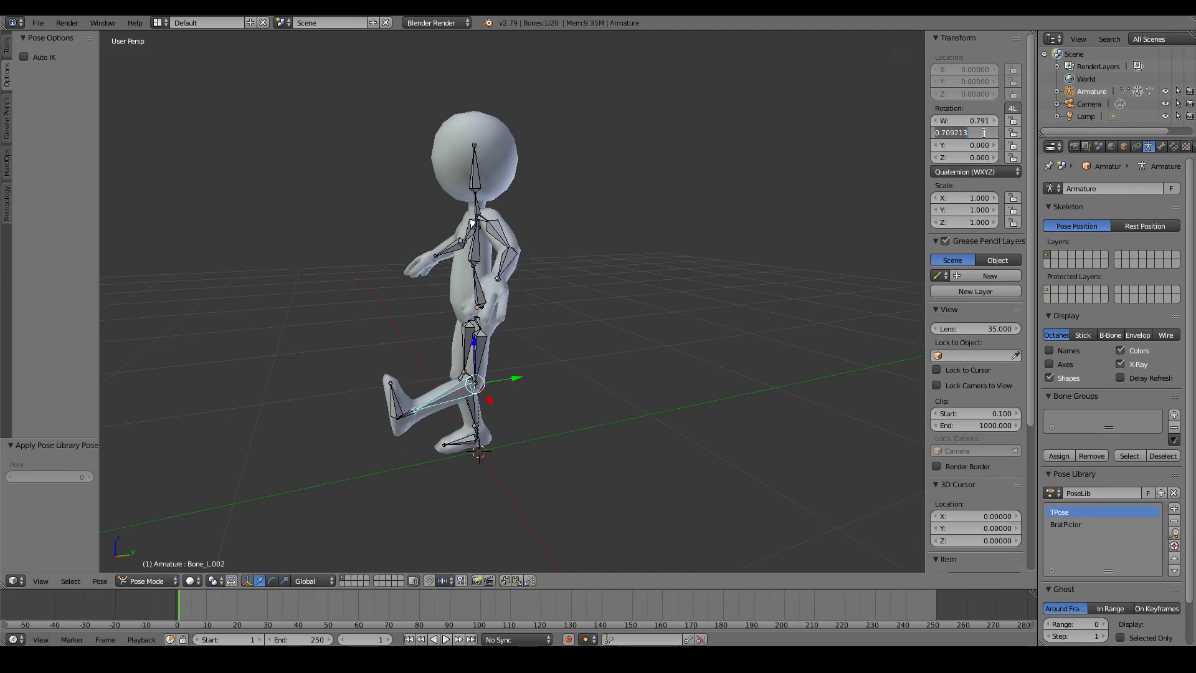
type("0")
key("Return")
left_click(979, 120)
type("1")
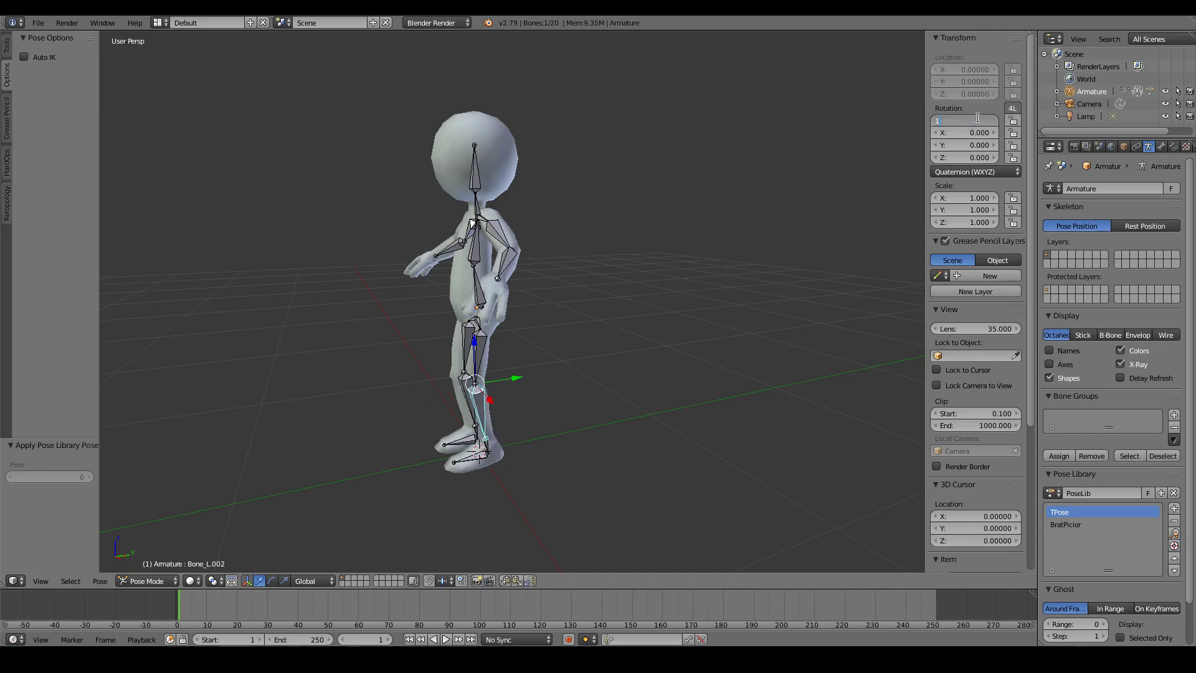
key("Return")
key("KP_1")
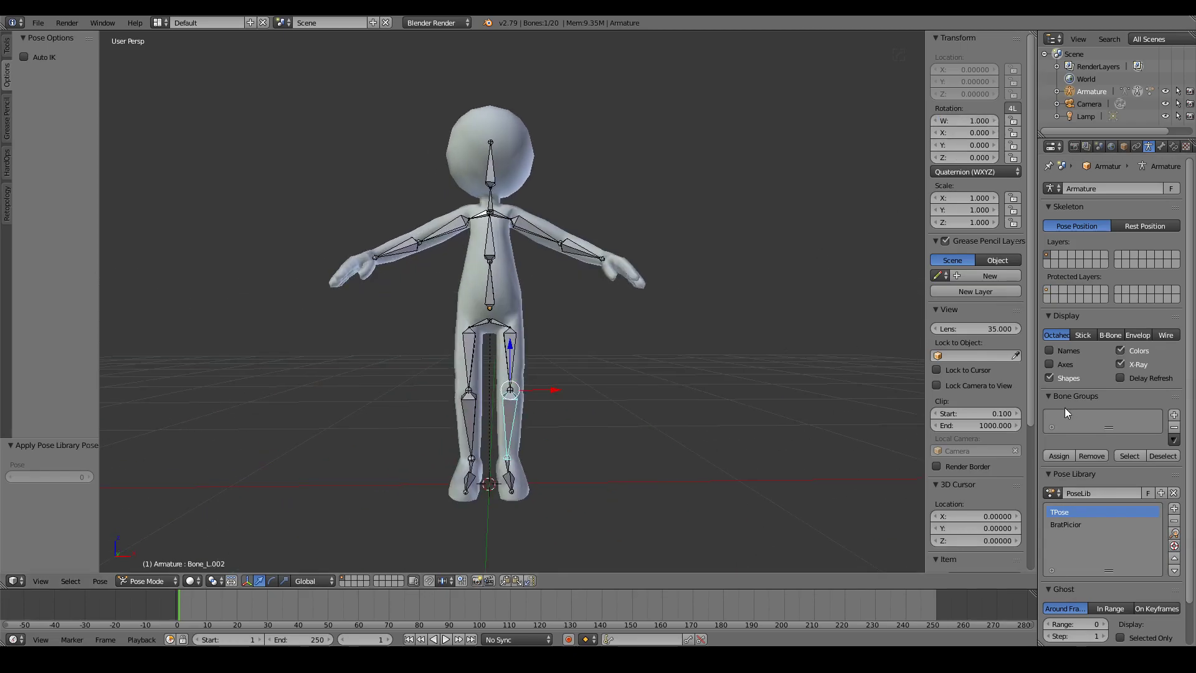
Add the current T-pose to PoseLib as a new entry named Pose, then browse BratPicior and Pose.
left_click(1175, 508)
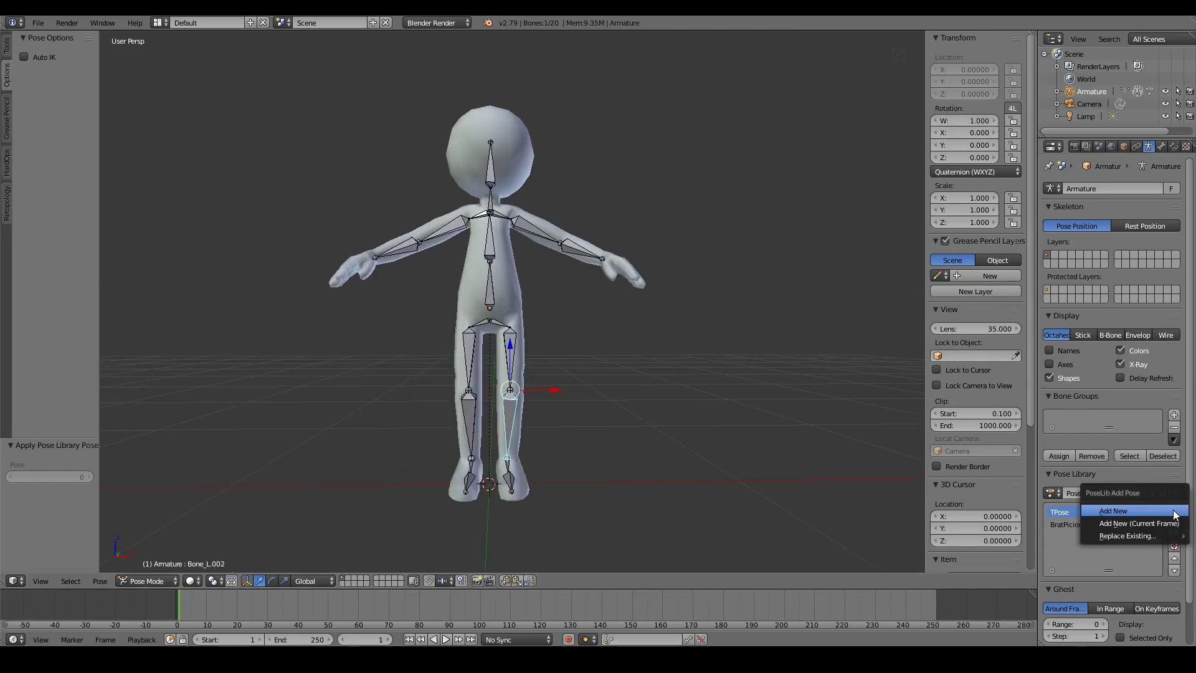
left_click(1133, 529)
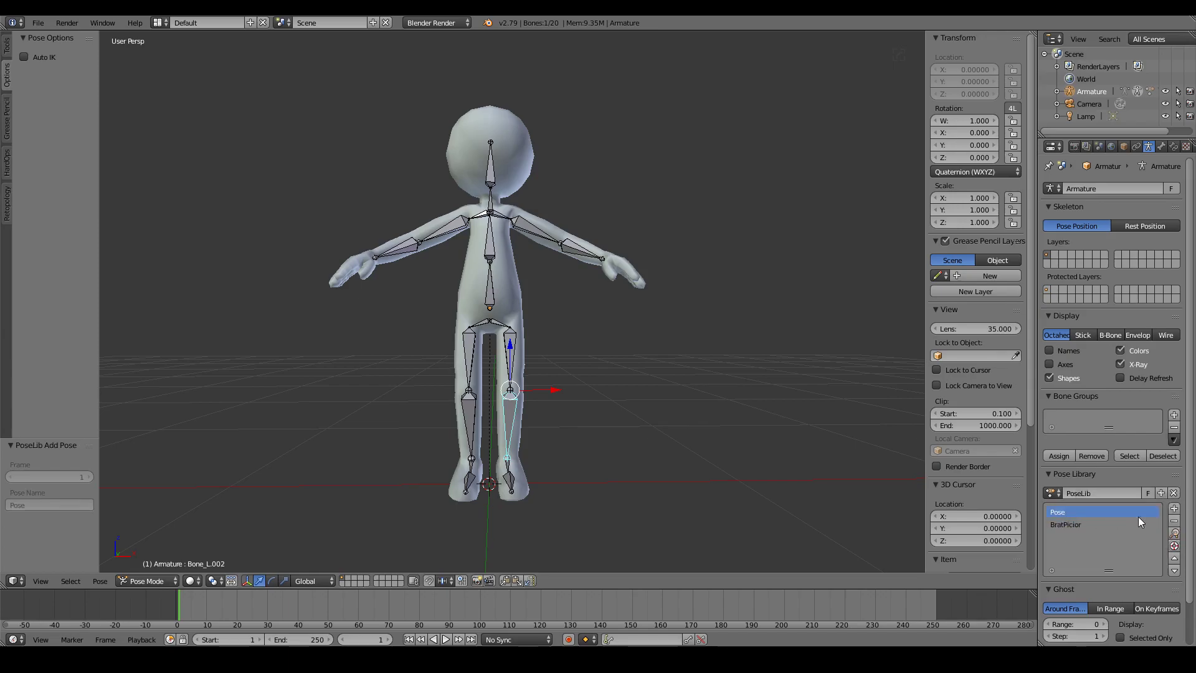
left_click(1175, 534)
left_click(1134, 529)
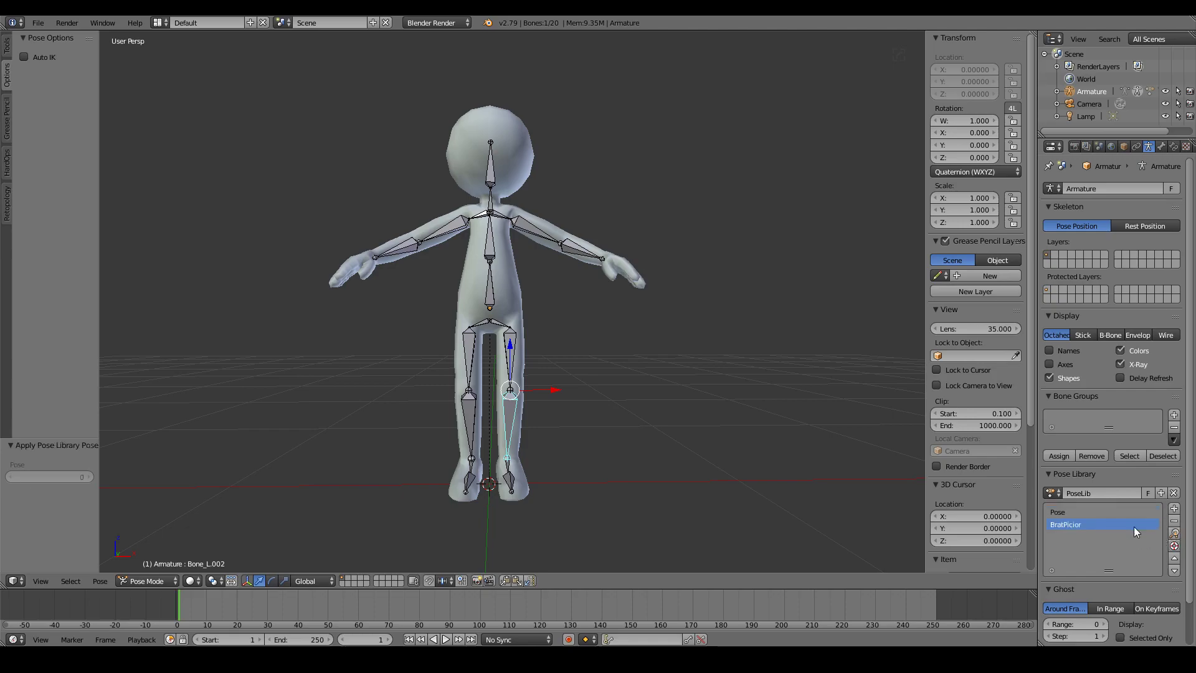
left_click(1175, 534)
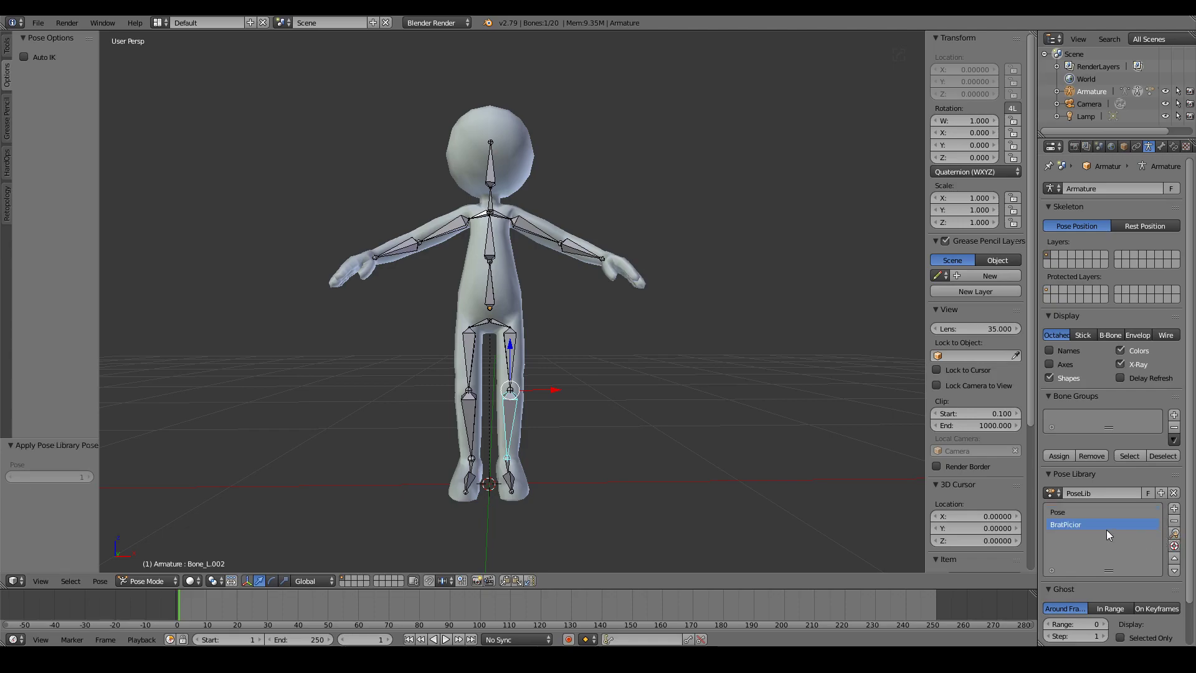
left_click(1175, 534)
scroll(991, 515, "down", 6)
Select the upper arm bone and swing it in along Y toward the hip.
scroll(991, 515, "down", 2)
middle_click_drag(790, 416, 515, 251)
right_click(516, 251)
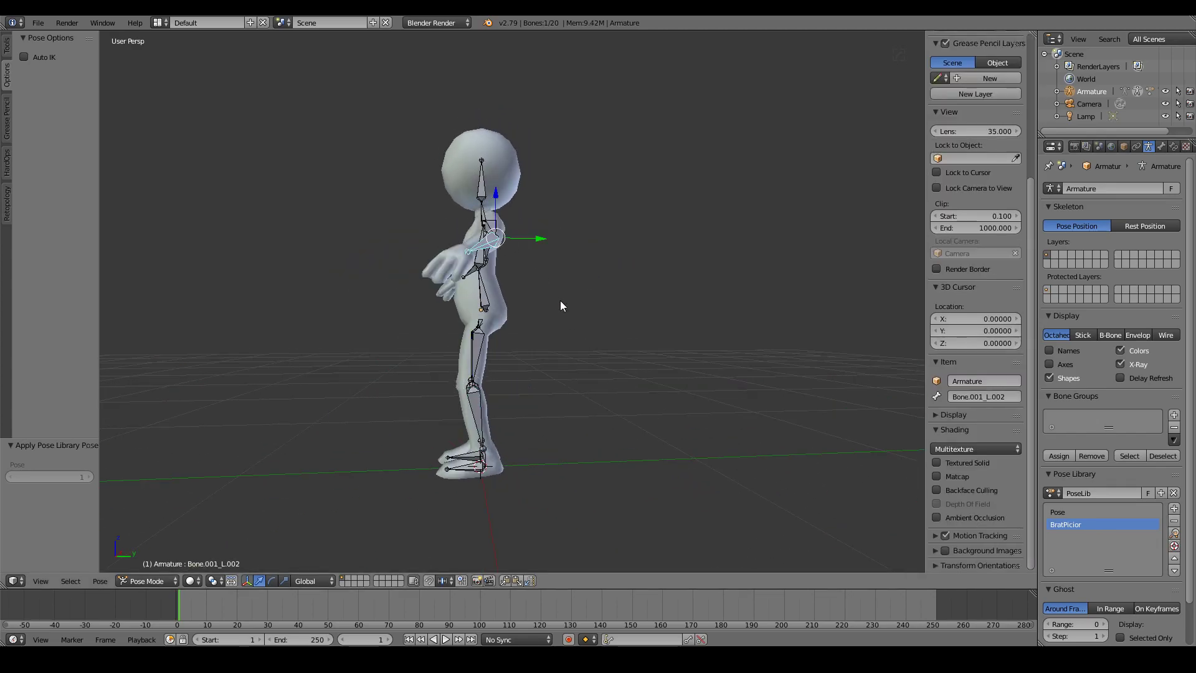
mouse_move(559, 301)
middle_mouse_down()
mouse_move(738, 339)
mouse_move(722, 331)
mouse_move(718, 396)
mouse_move(566, 390)
mouse_move(748, 397)
mouse_move(593, 382)
mouse_move(685, 411)
middle_mouse_up()
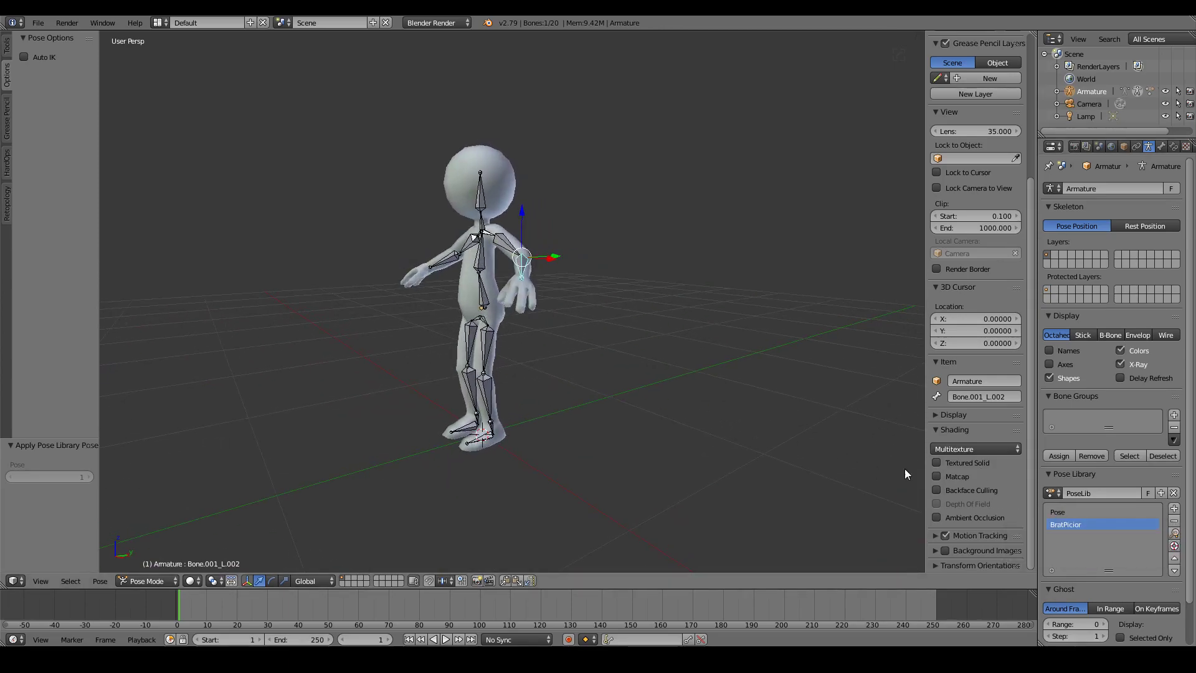
mouse_move(905, 469)
middle_mouse_down()
mouse_move(567, 363)
mouse_move(559, 402)
middle_mouse_up()
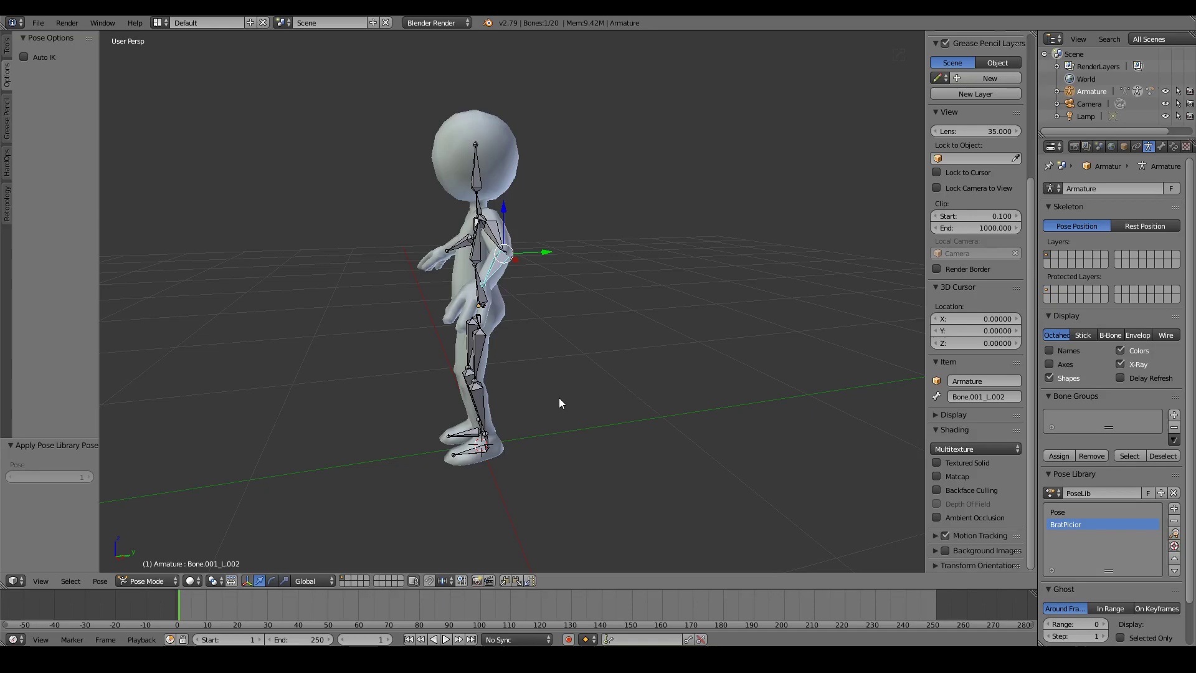
left_click_drag(551, 255, 574, 328)
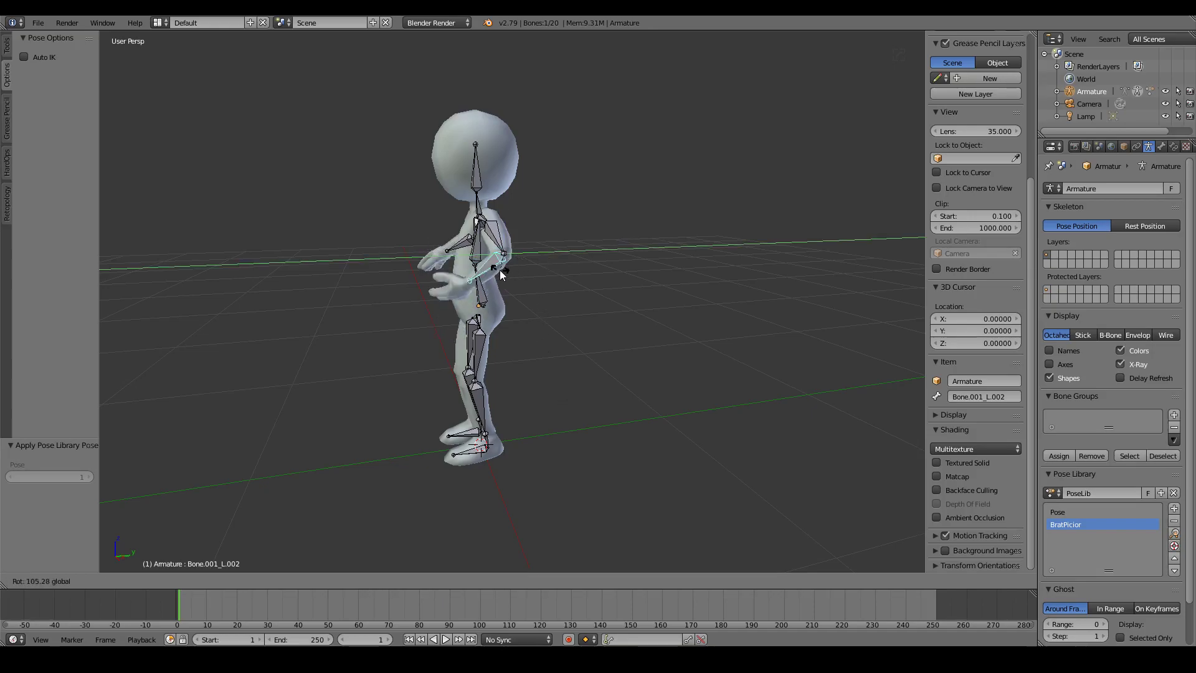
middle_click_drag(575, 331, 460, 491)
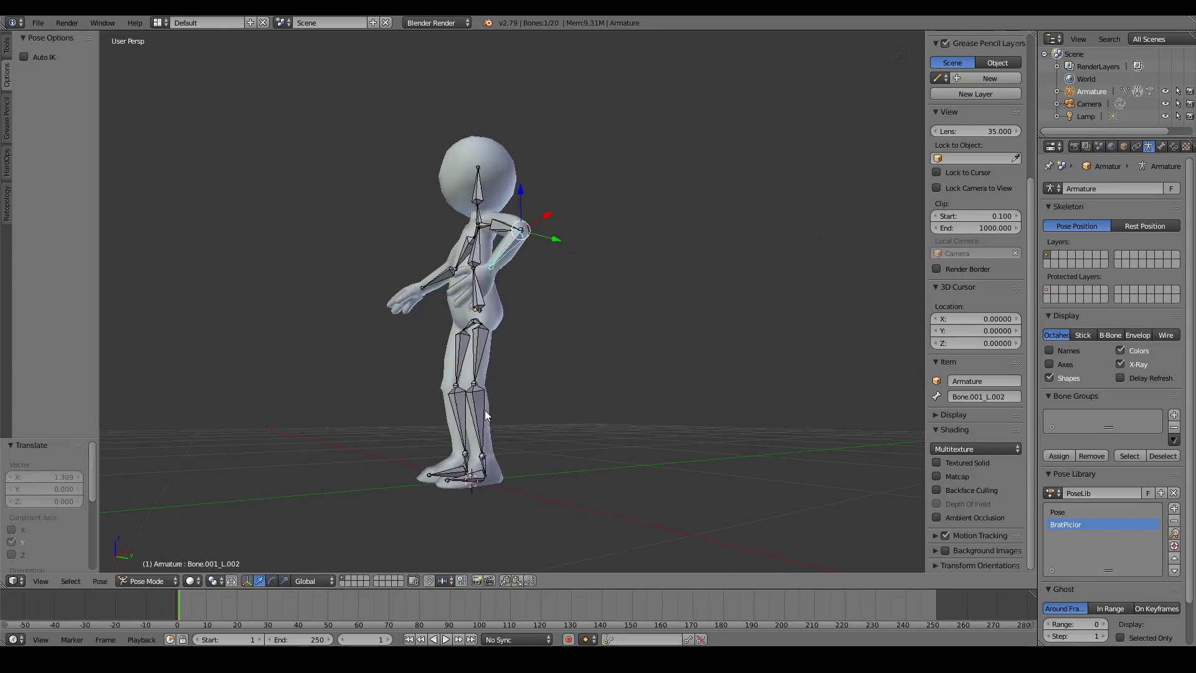
Select the leg bones, move the leg along Y and rotate it to lift and bend.
right_click(488, 384)
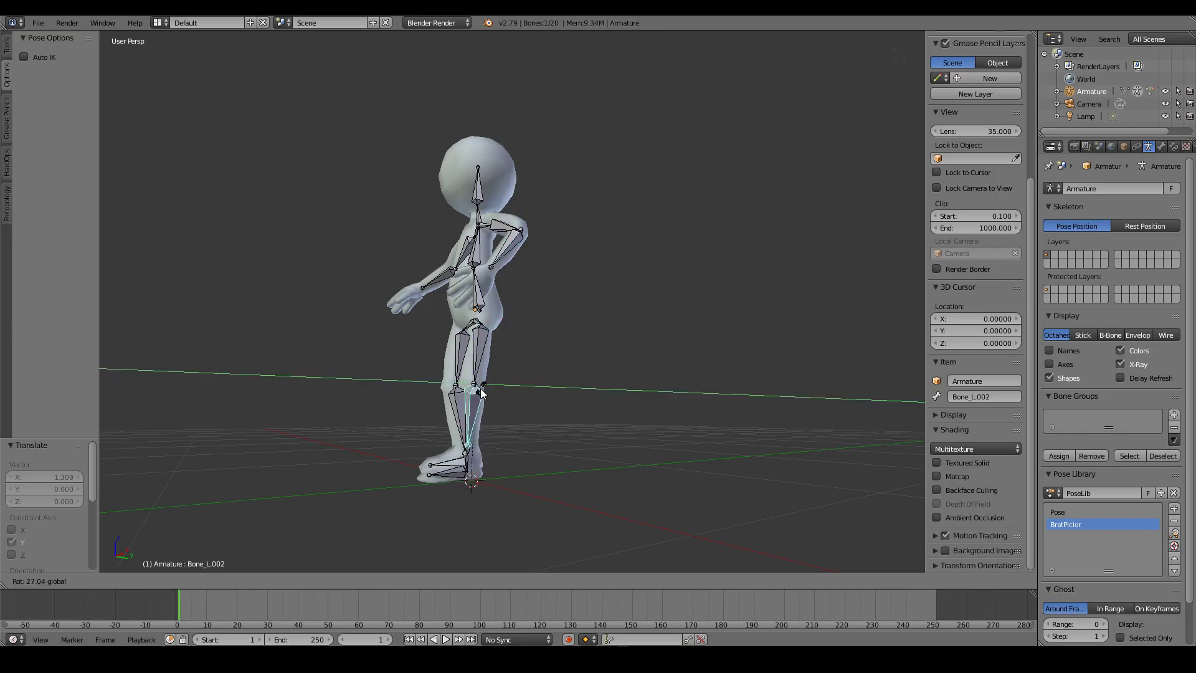
left_click_drag(508, 390, 513, 405)
mouse_move(512, 405)
middle_mouse_down()
mouse_move(487, 412)
mouse_move(649, 409)
middle_mouse_up()
key("r")
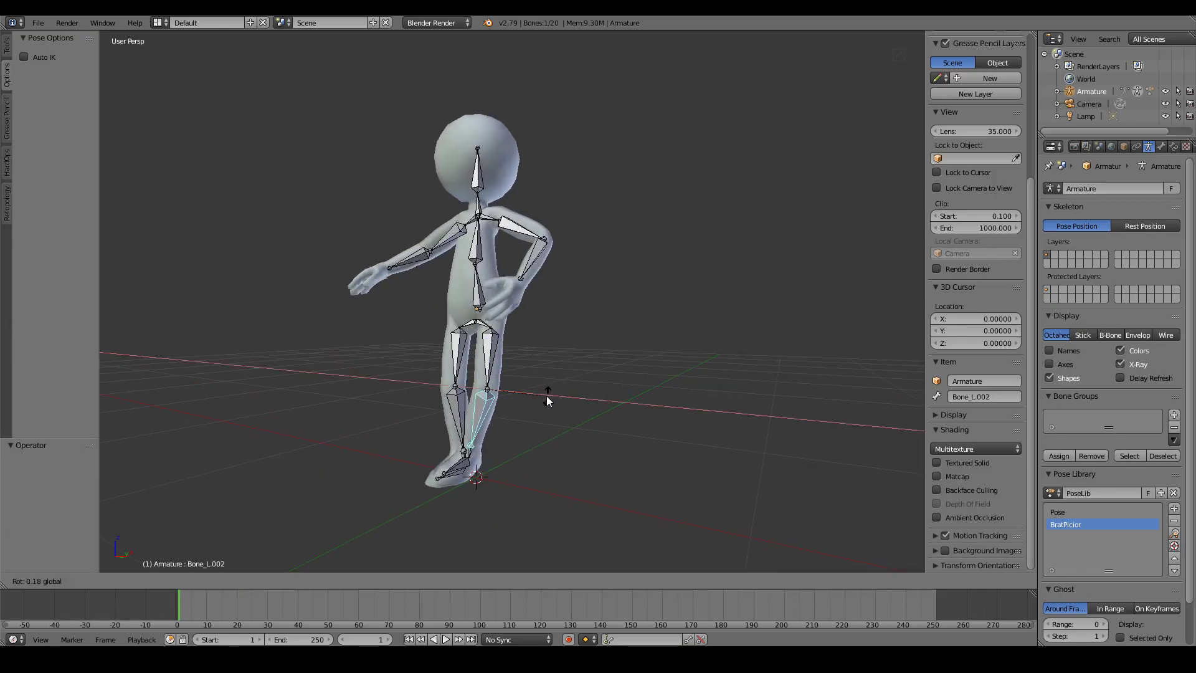
right_click(484, 400)
middle_click_drag(483, 400, 517, 386)
key("g")
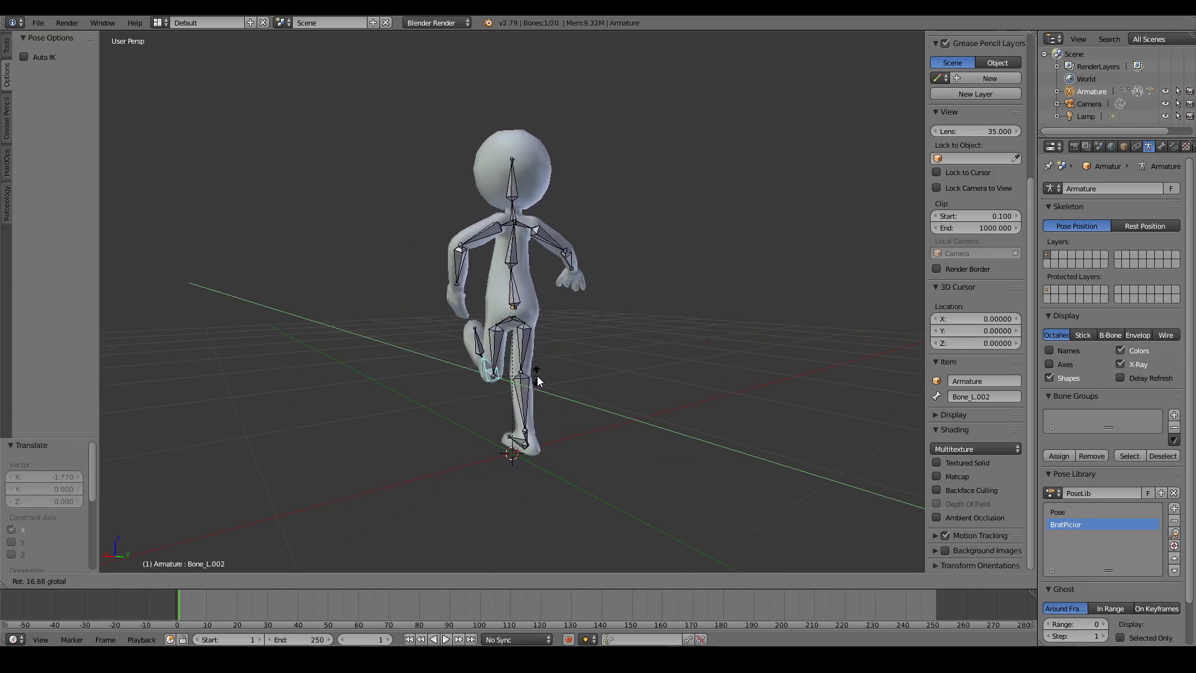
key("y")
left_click(479, 382)
key("r")
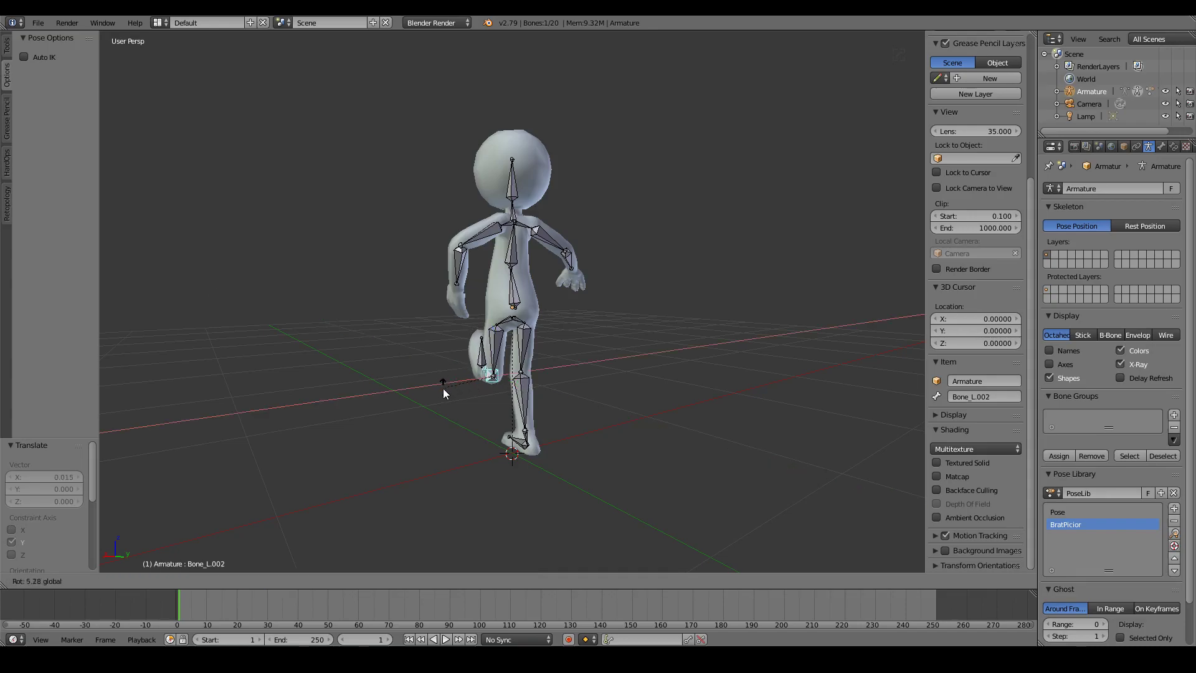
middle_click_drag(625, 412, 727, 404)
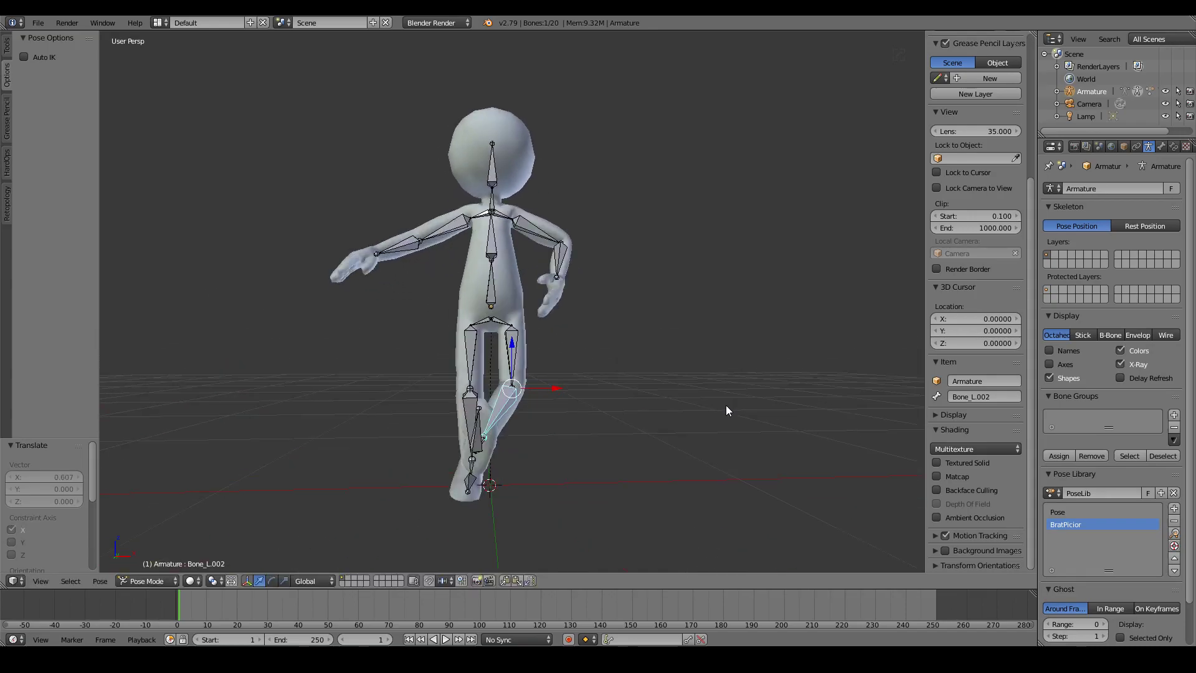
key("r")
key("Escape")
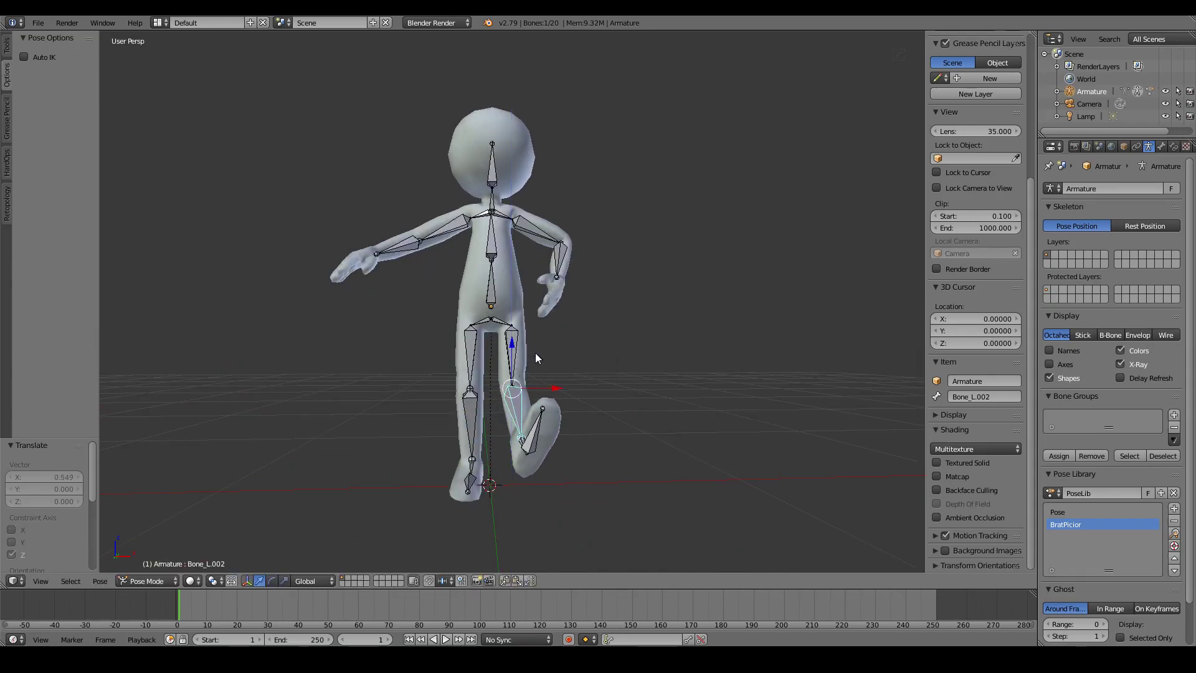
middle_click_drag(536, 352, 565, 447)
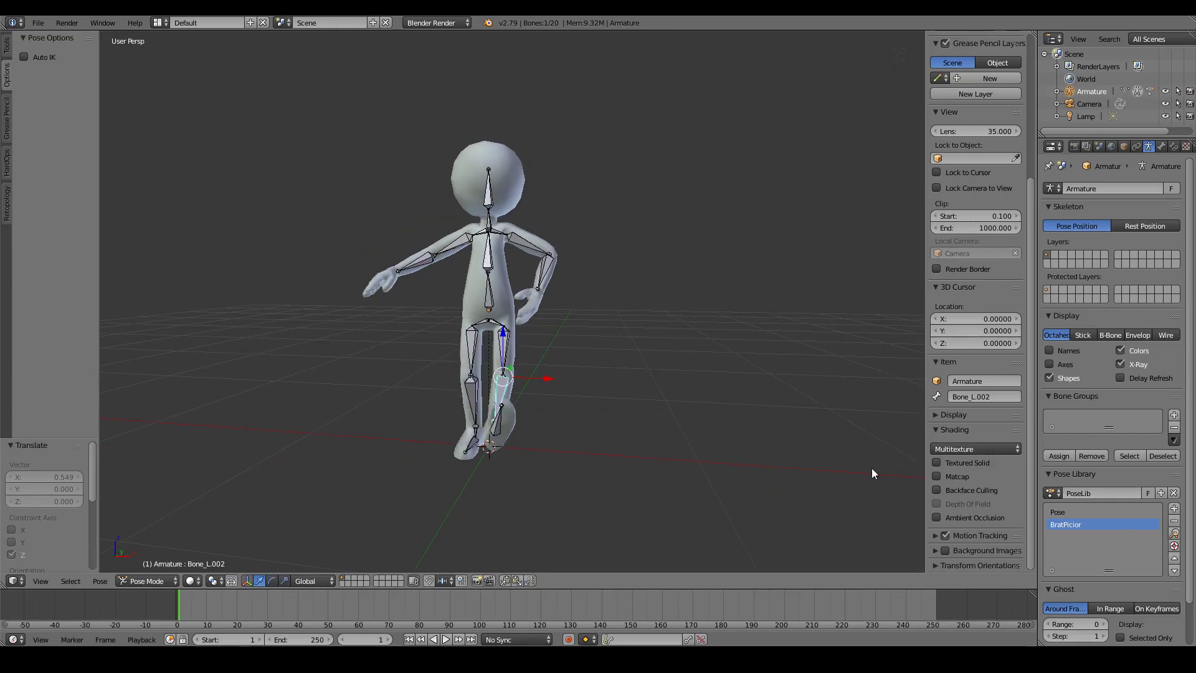
Add the hand-on-hip pose to PoseLib as Pose.001 and delete the BratPicior entry.
left_click(1175, 508)
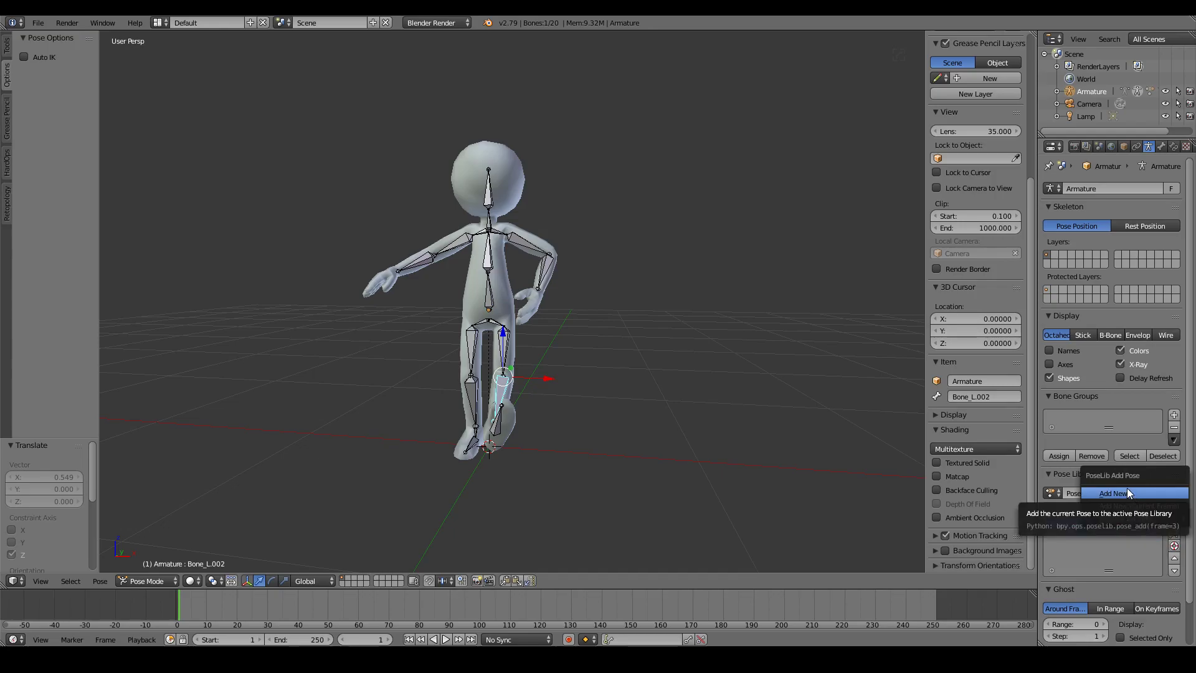
left_click(1126, 491)
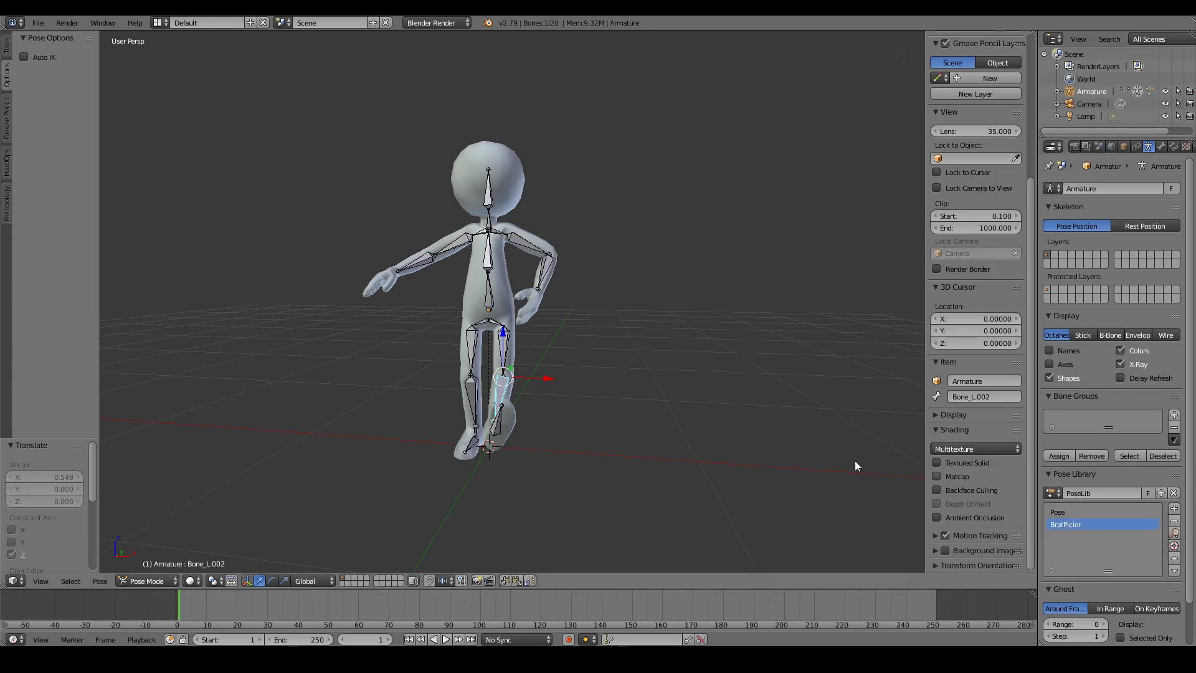
right_click(550, 265, "shift")
left_click(1175, 508)
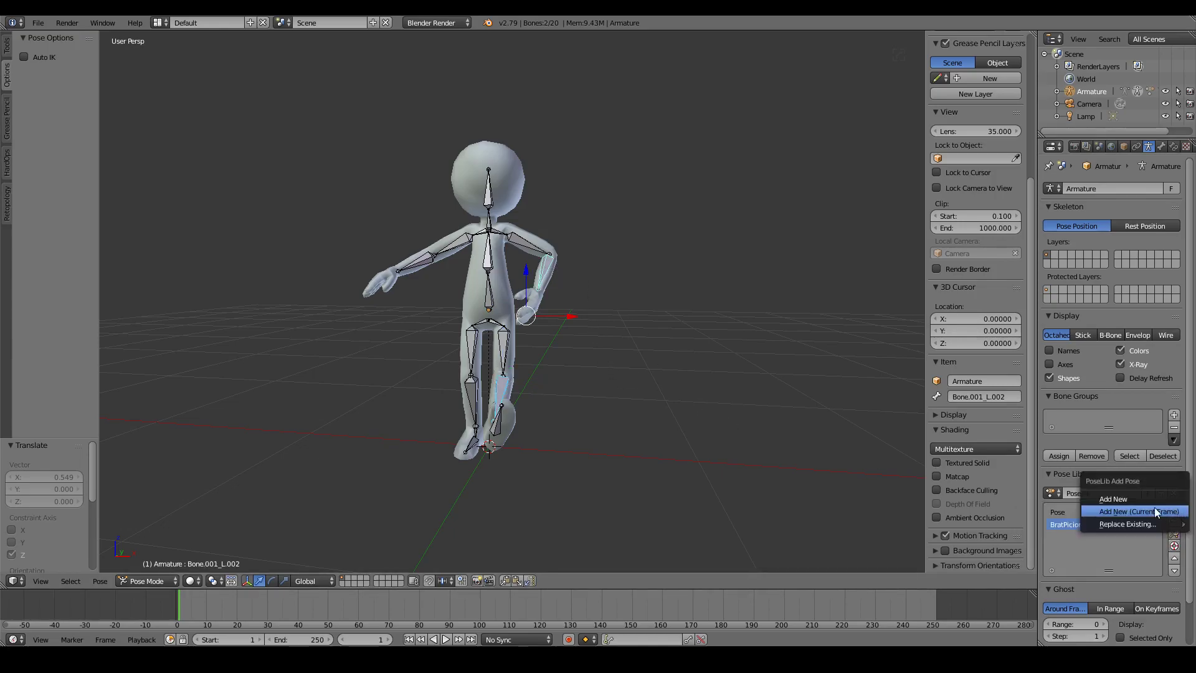
left_click(1111, 500)
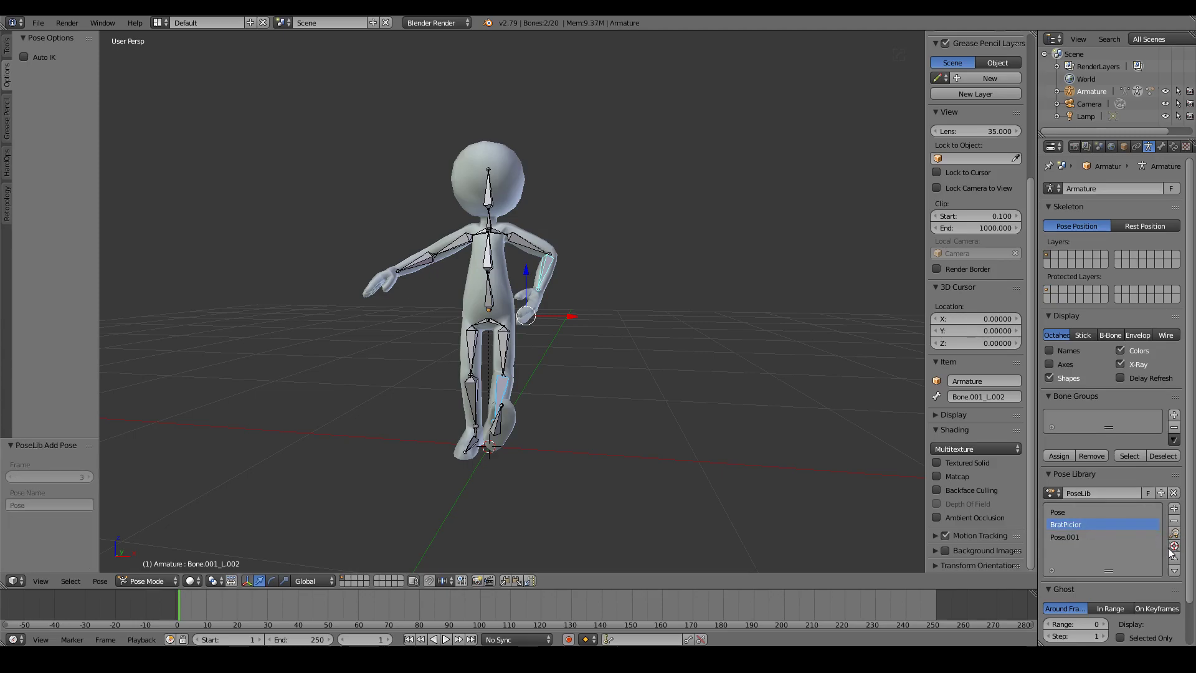
left_click(1174, 520)
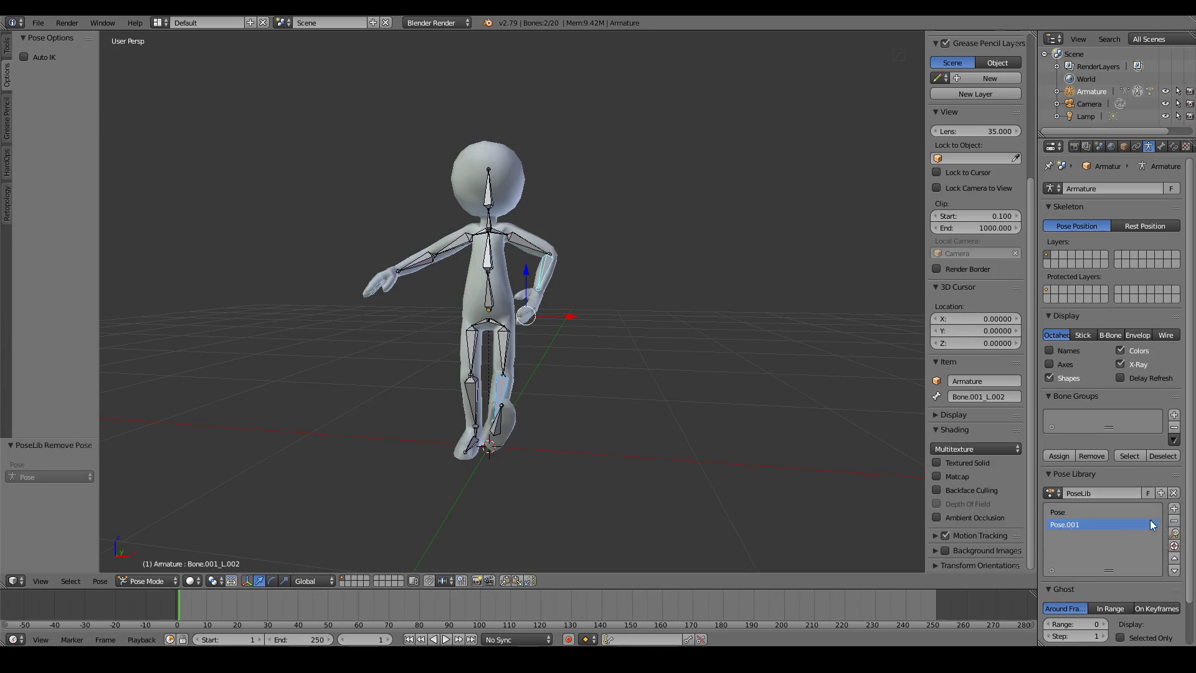
Alternate applying Pose and Pose.001, finishing on the T-pose with all bones deselected.
left_click(1174, 533)
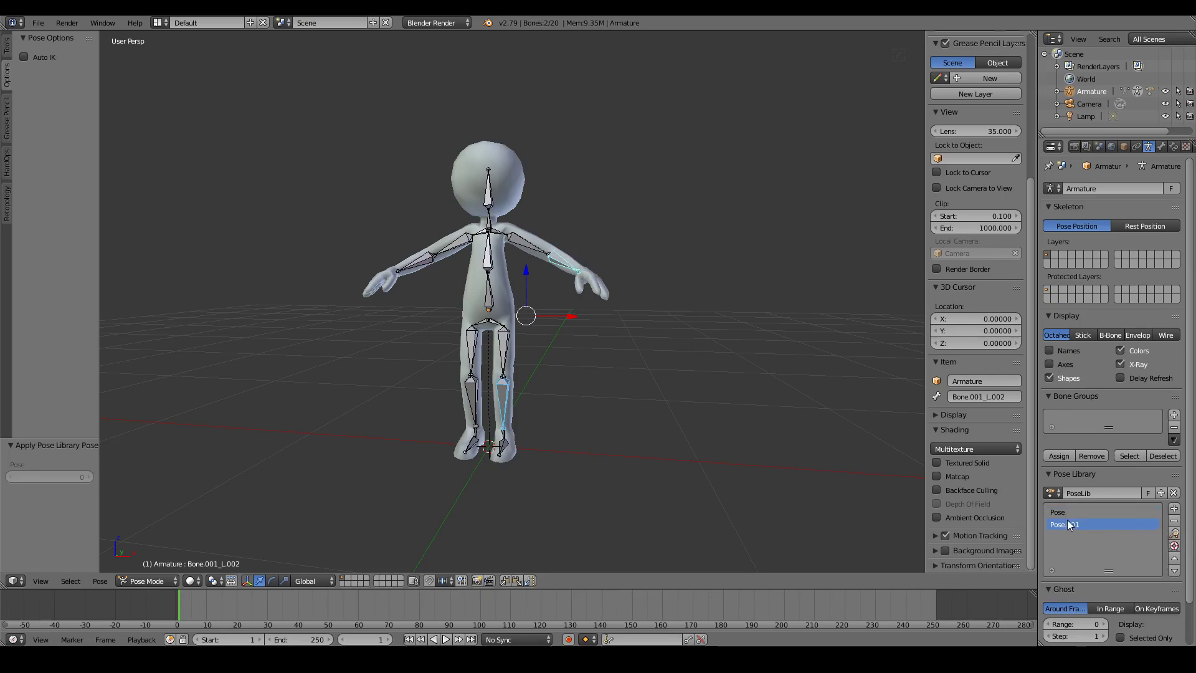
left_click(1071, 525)
left_click(1175, 533)
left_click(1071, 514)
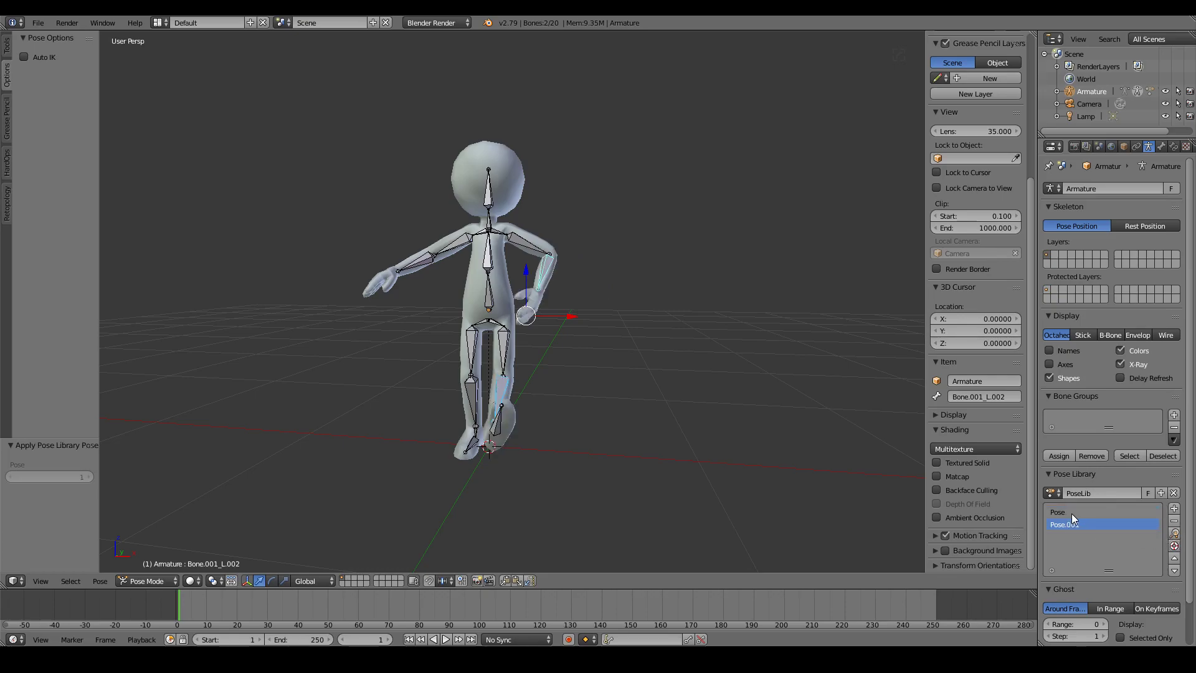
left_click(1175, 533)
mouse_move(747, 464)
middle_mouse_down()
mouse_move(633, 464)
mouse_move(897, 504)
middle_mouse_up()
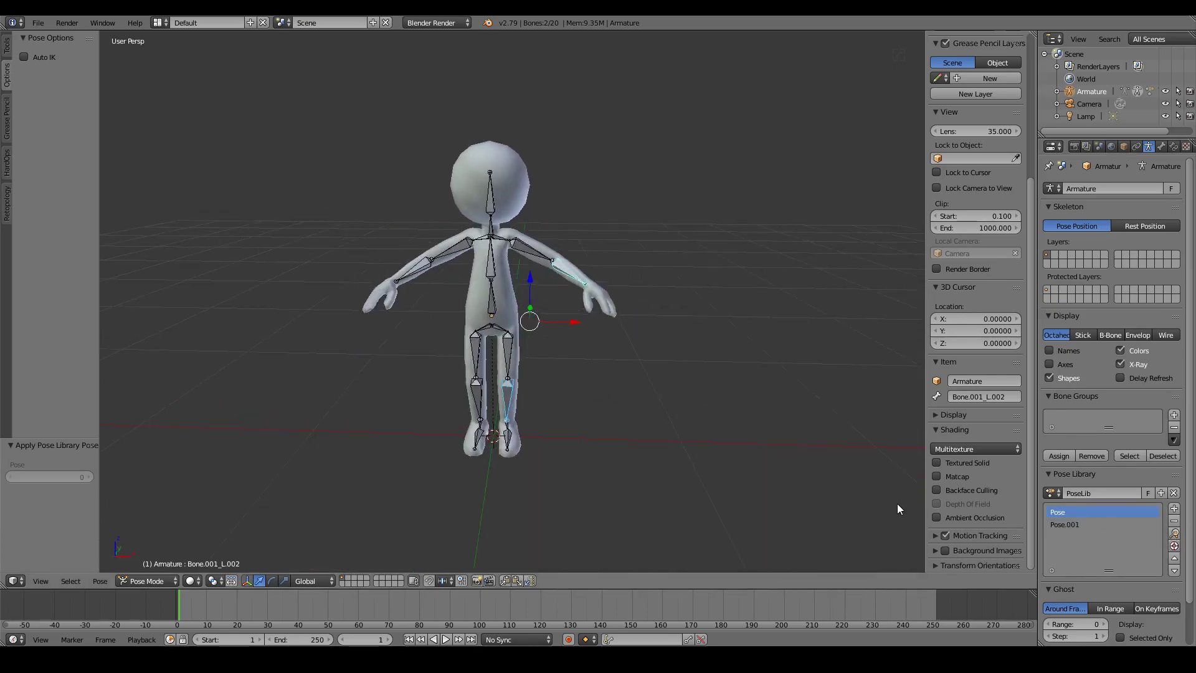
left_click(1090, 523)
left_click(1175, 534)
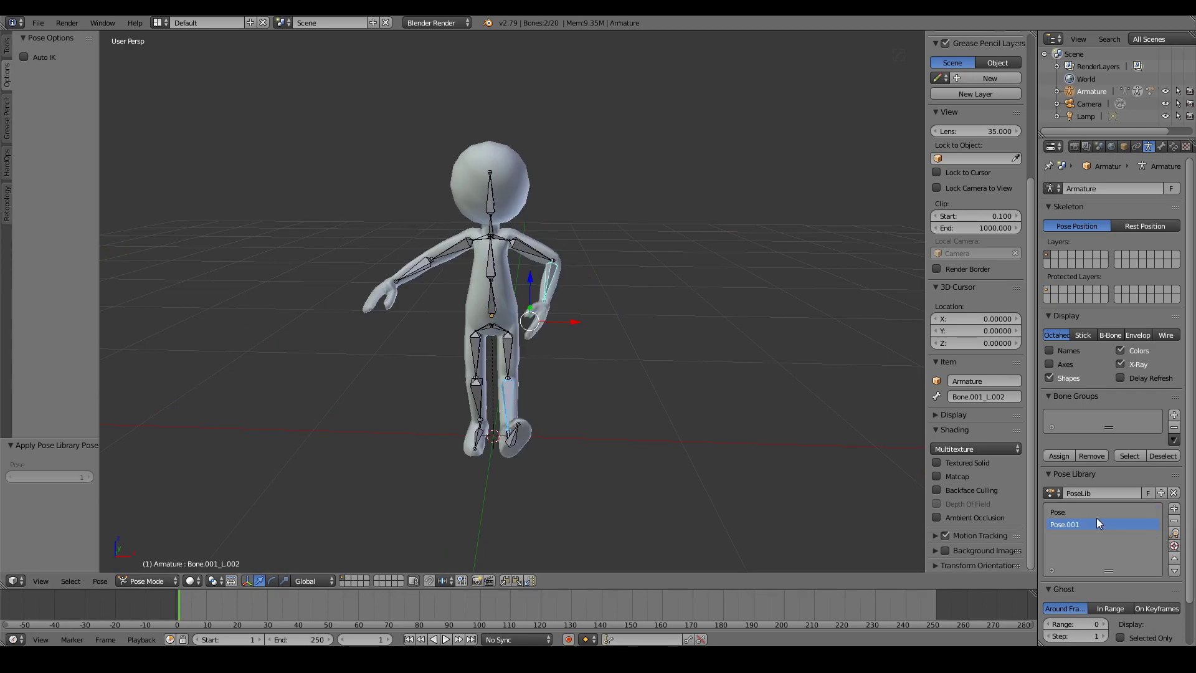
left_click(1174, 534)
mouse_move(779, 474)
middle_mouse_down()
mouse_move(639, 461)
mouse_move(617, 395)
mouse_move(697, 406)
middle_mouse_up()
key("a")
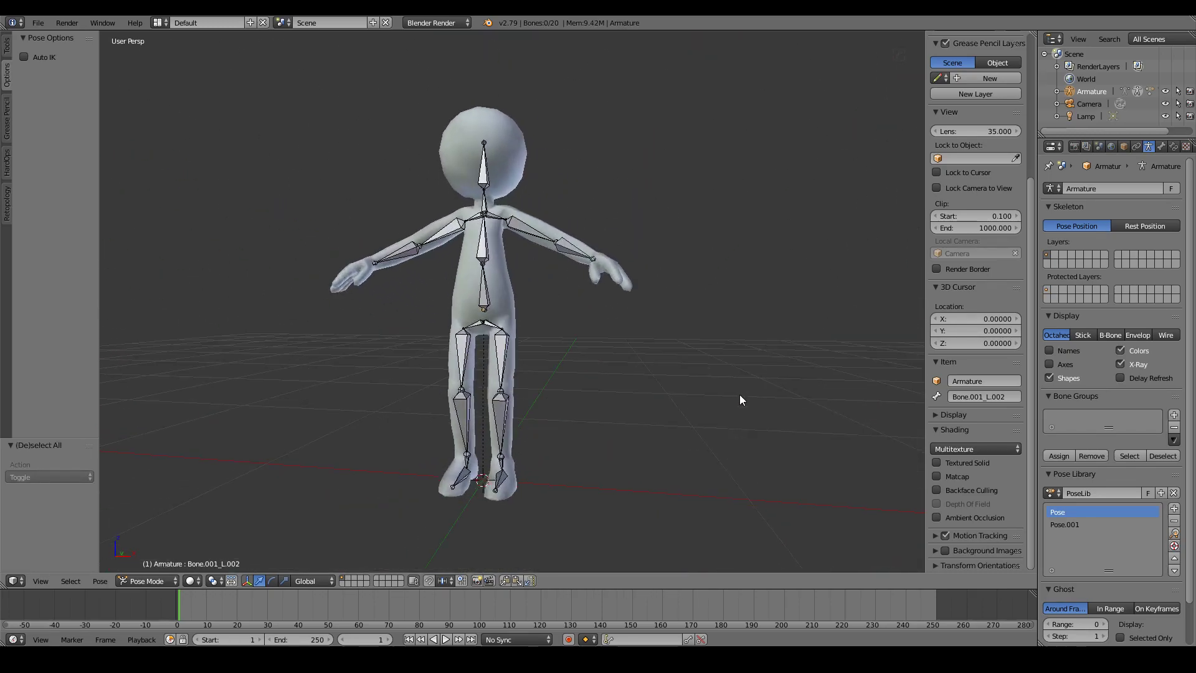
Orbit the view, then select Pose.001 in the PoseLib list.
mouse_move(740, 401)
middle_mouse_down()
mouse_move(803, 419)
mouse_move(718, 425)
middle_mouse_up()
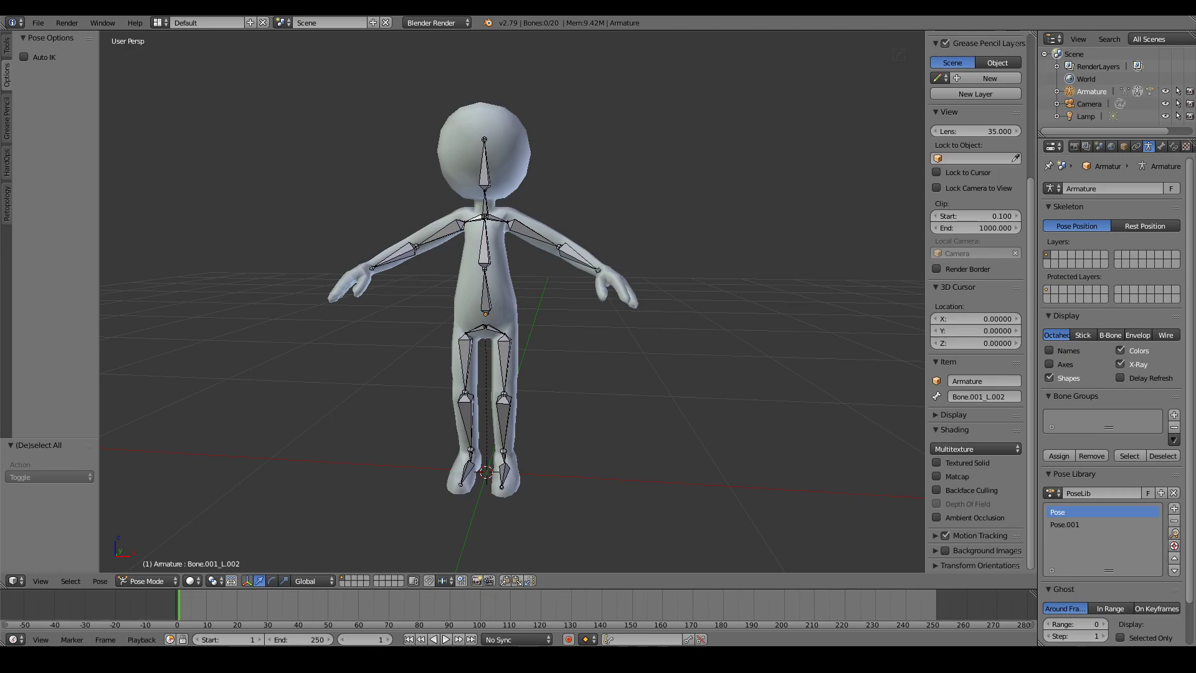
left_click(1065, 524)
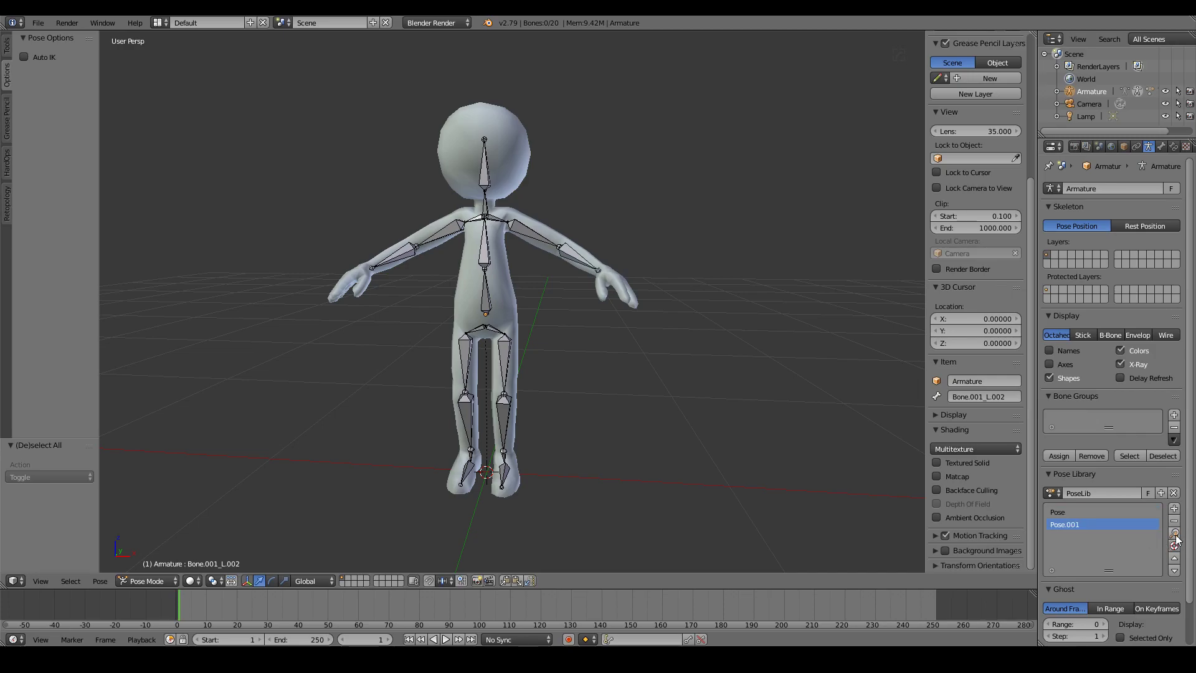